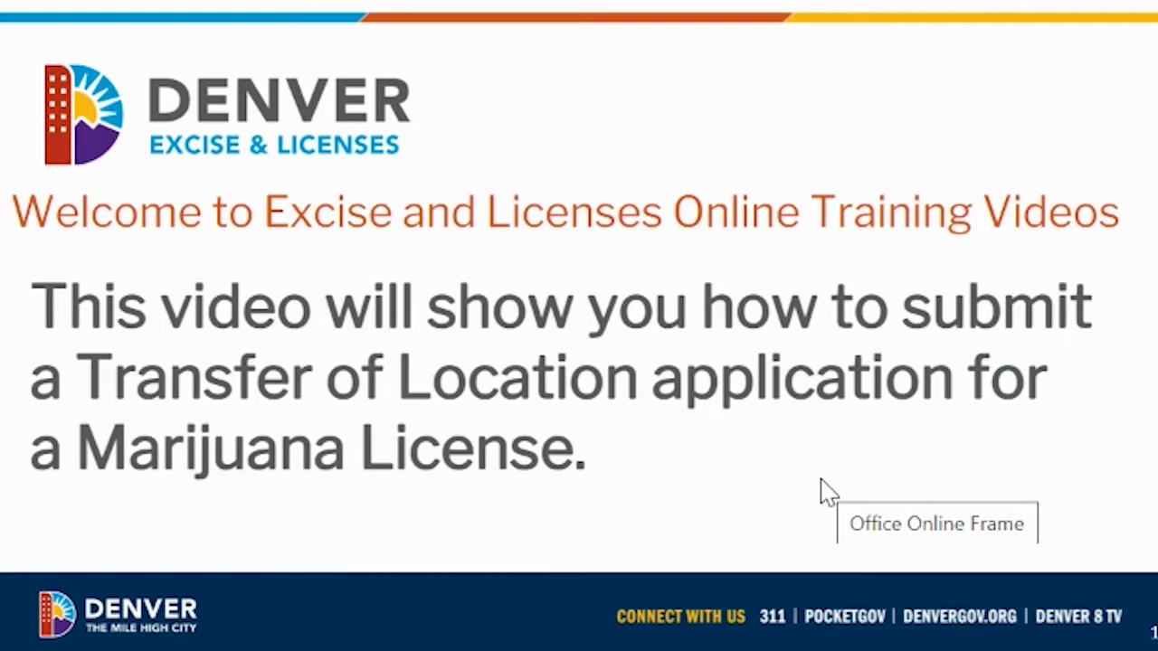
Advance the slideshow from the welcome slide to the 'Steps to Apply Online' slide
click(822, 155)
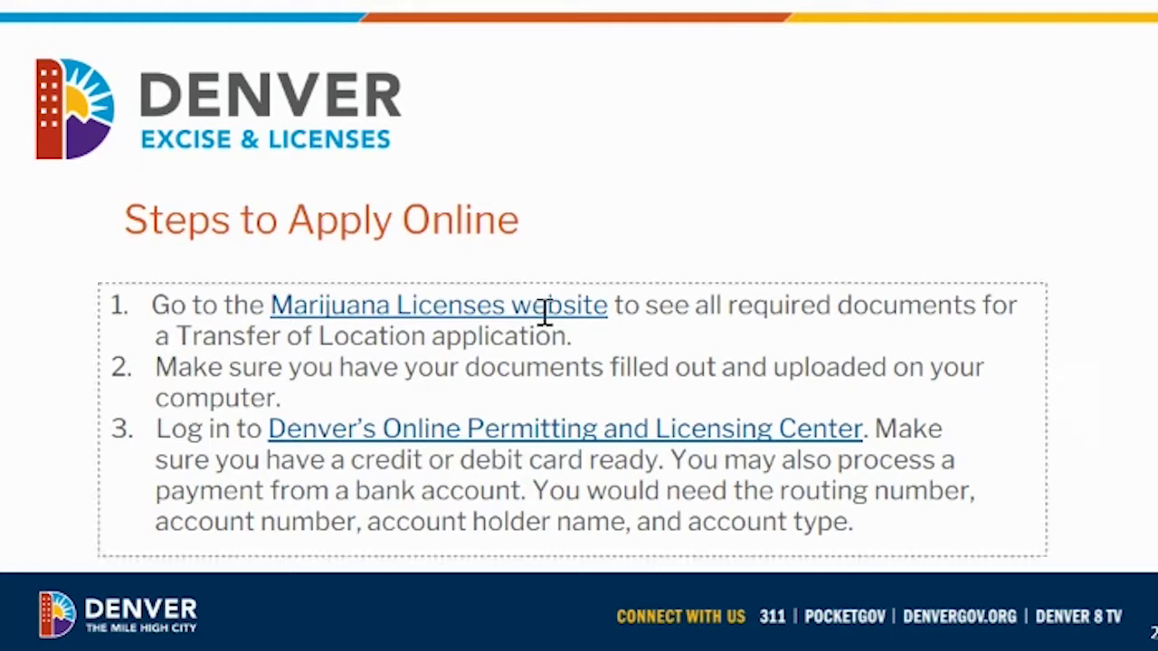
Leave the slideshow and switch to the Permitting and Licensing Center login page
key(alt+Tab)
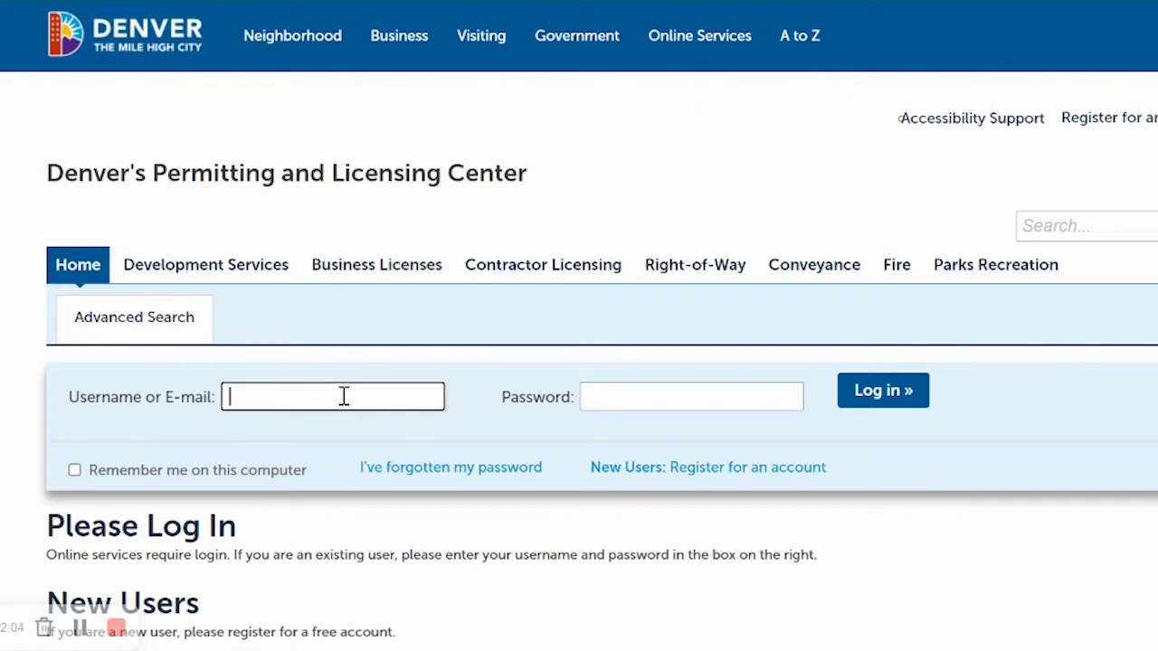
Sign in to the portal with the saved autofill login
click(343, 396)
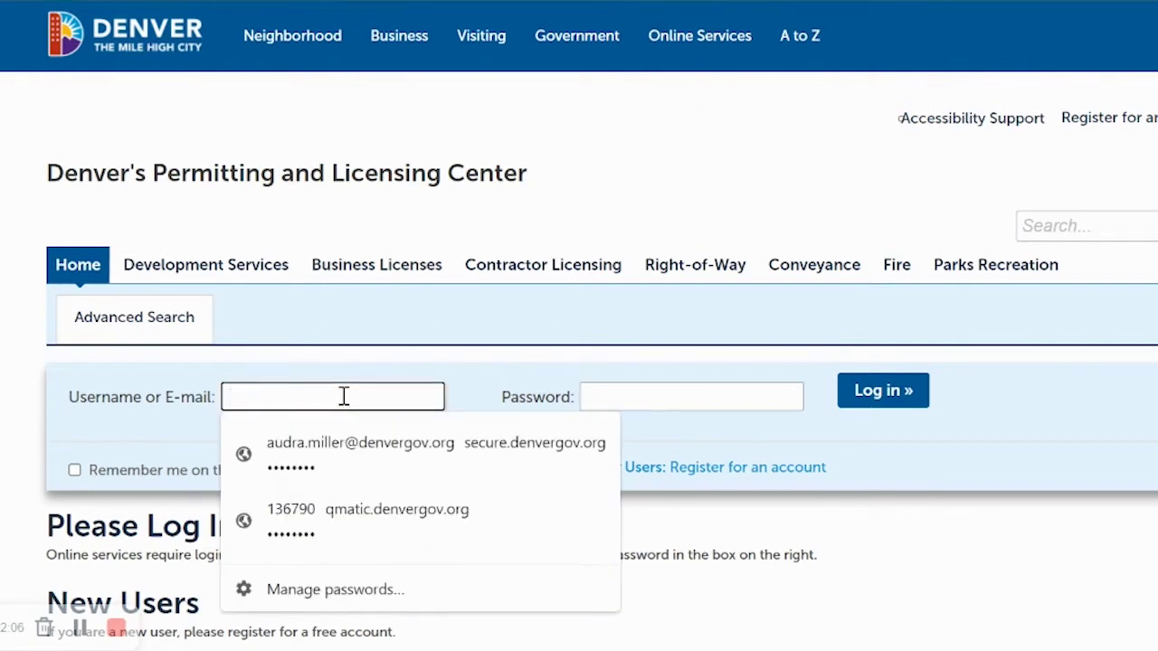
click(323, 453)
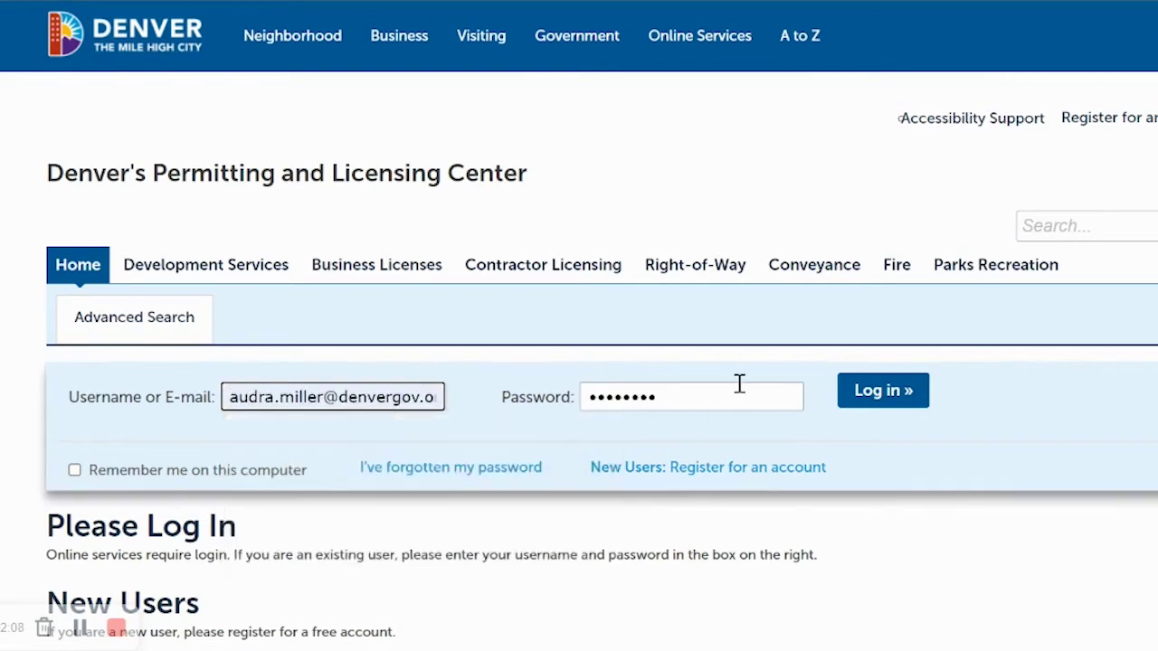
click(729, 395)
key(Return)
Scroll the Welcome dashboard and open the Business License records to manage
scroll(579, 325, down, 3)
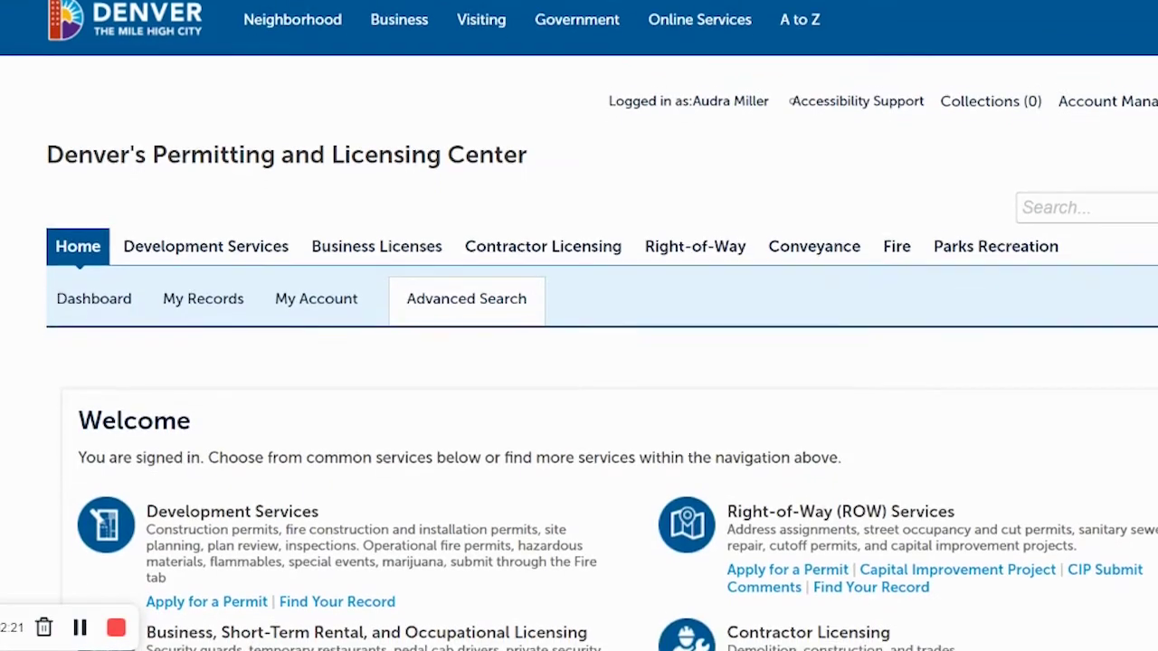
scroll(579, 326, down, 2)
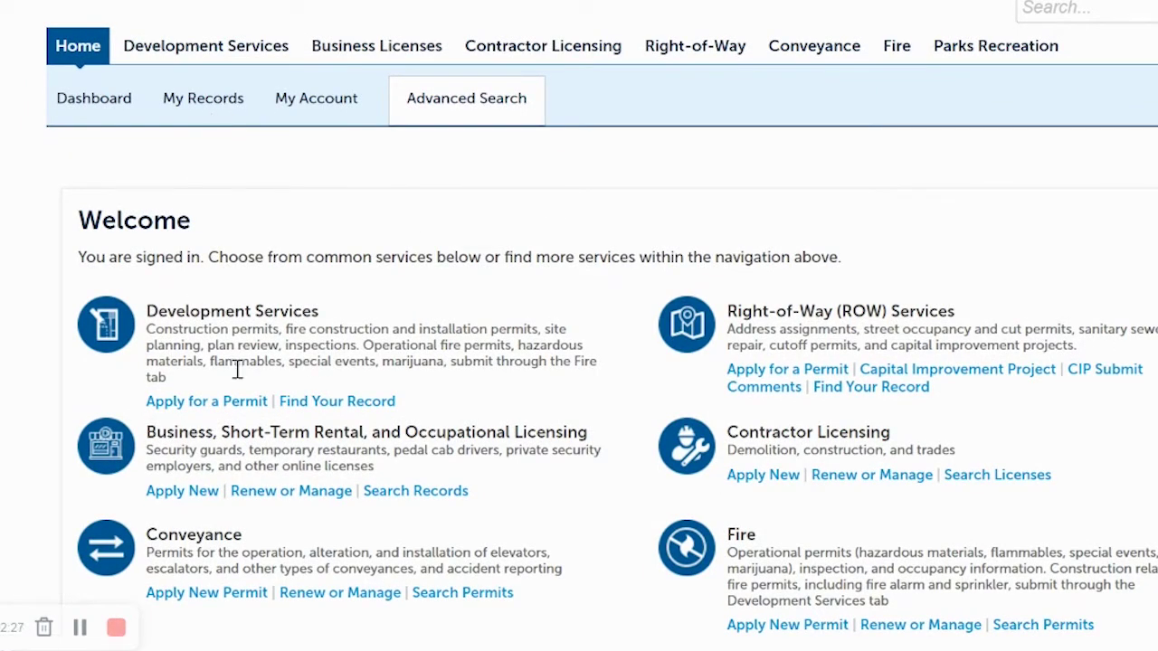
click(308, 493)
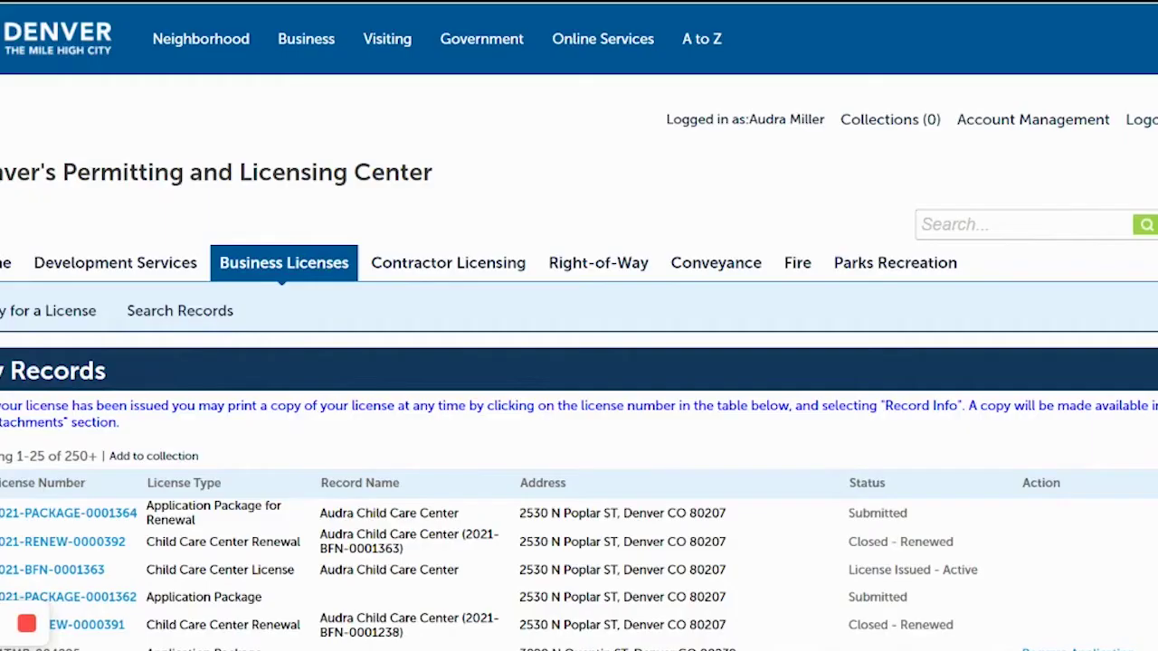
Scroll the 22 records and start an amendment on the Licensed Establishment record
scroll(579, 361, down, 3)
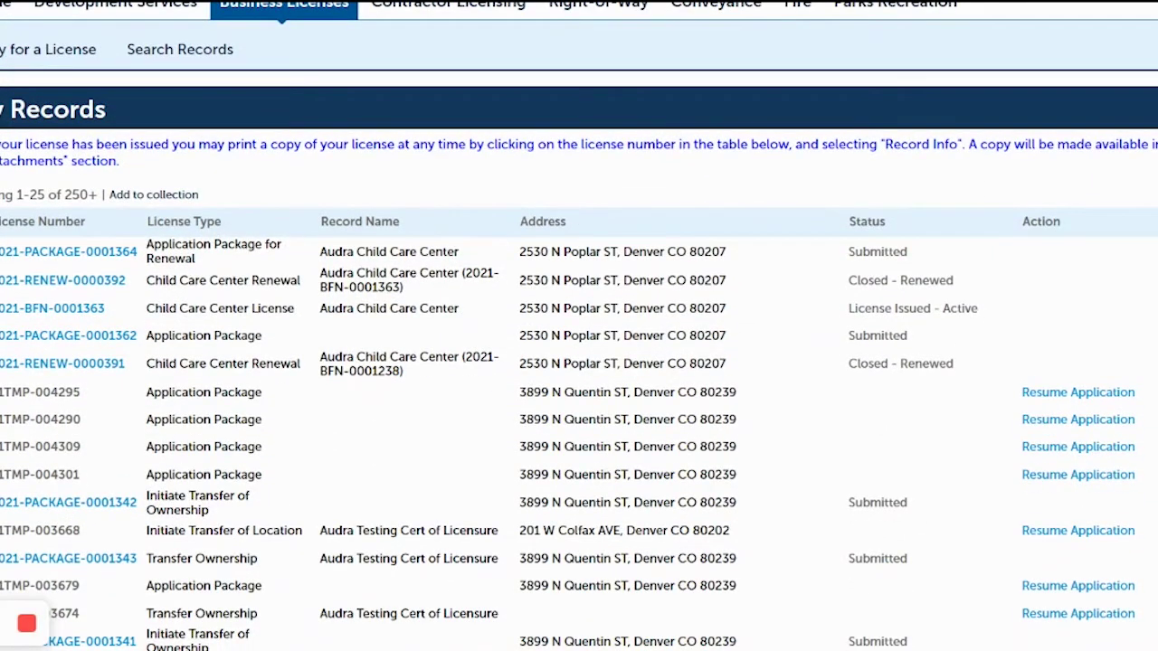
scroll(579, 362, down, 3)
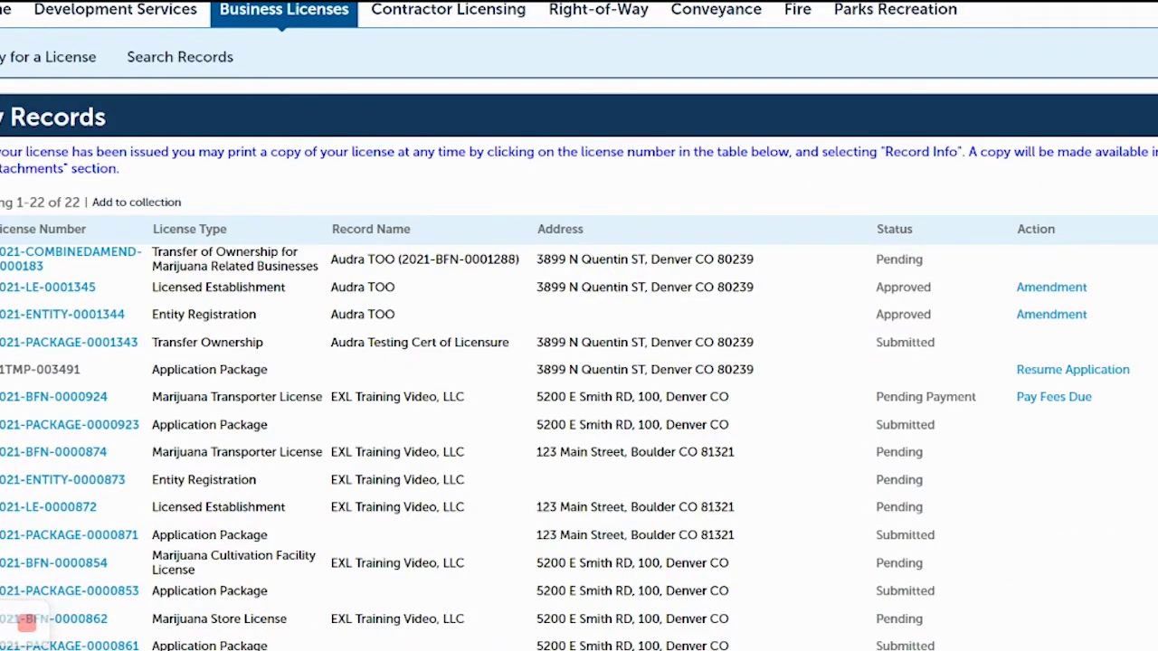
scroll(579, 362, down, 2)
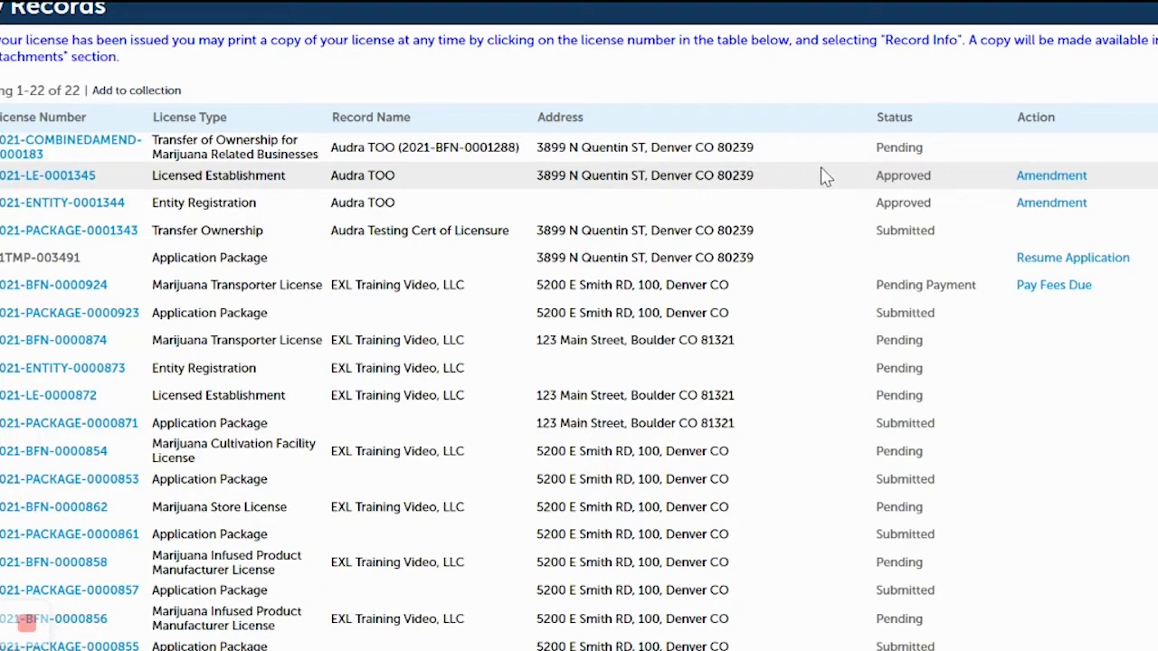
click(1037, 179)
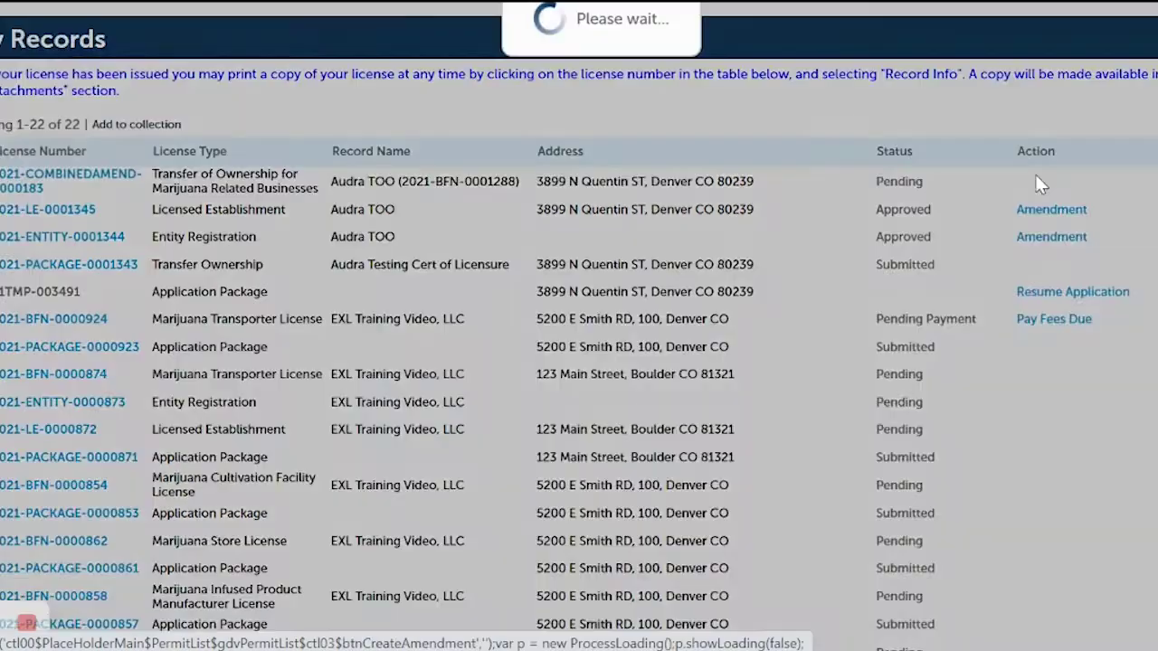
Choose the 'Initiate Transfer of Location' amendment type and continue the application
scroll(579, 362, down, 3)
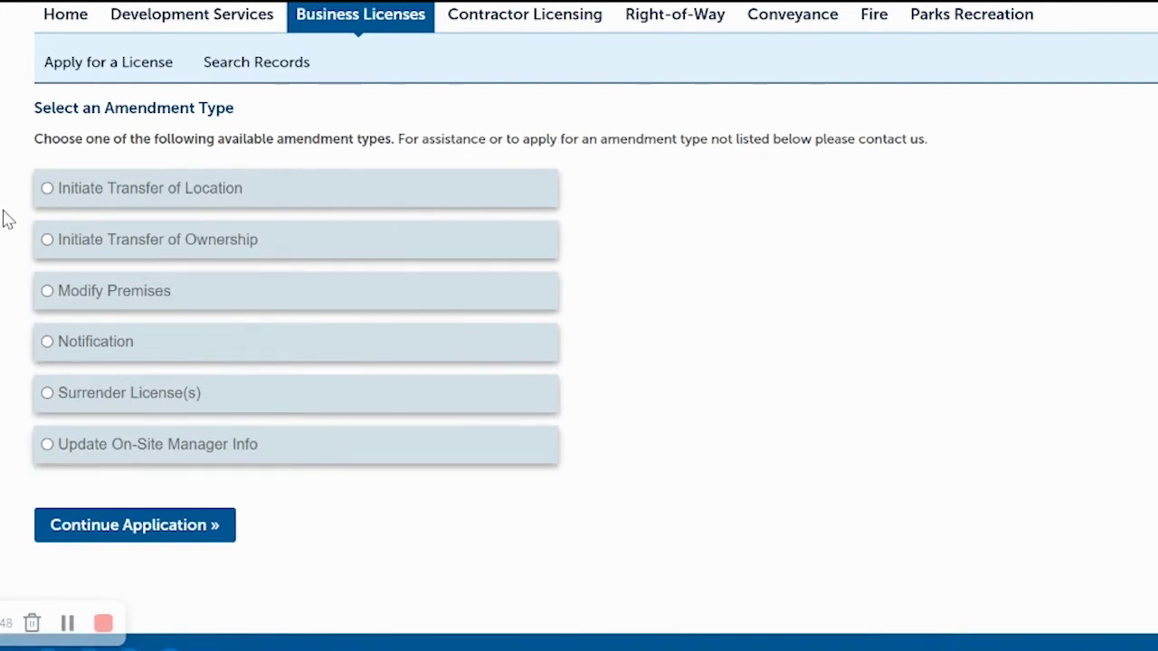
click(47, 189)
click(107, 530)
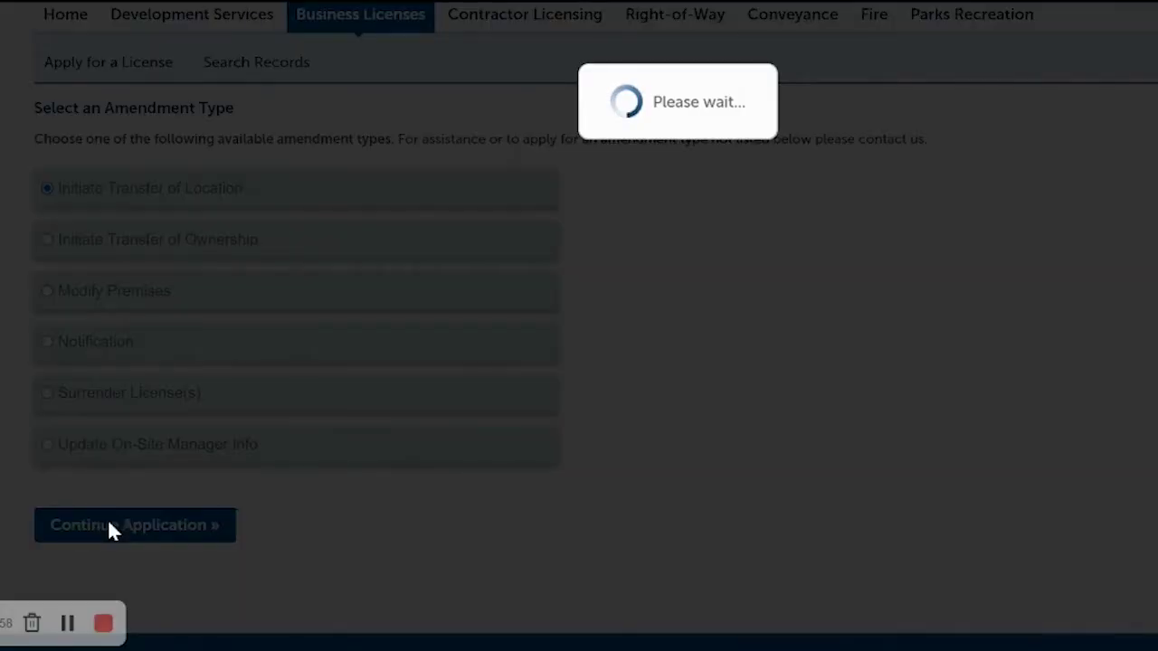
scroll(578, 325, down, 2)
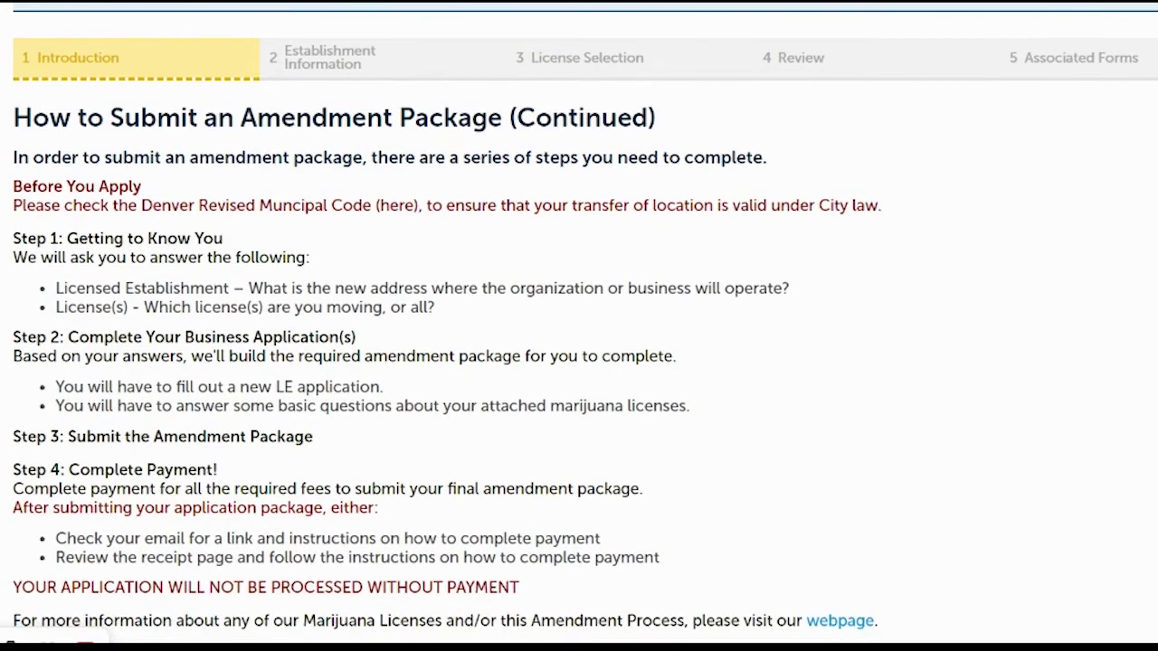
Scroll past the introduction to the new Licensed Establishment address fields
scroll(579, 326, down, 1)
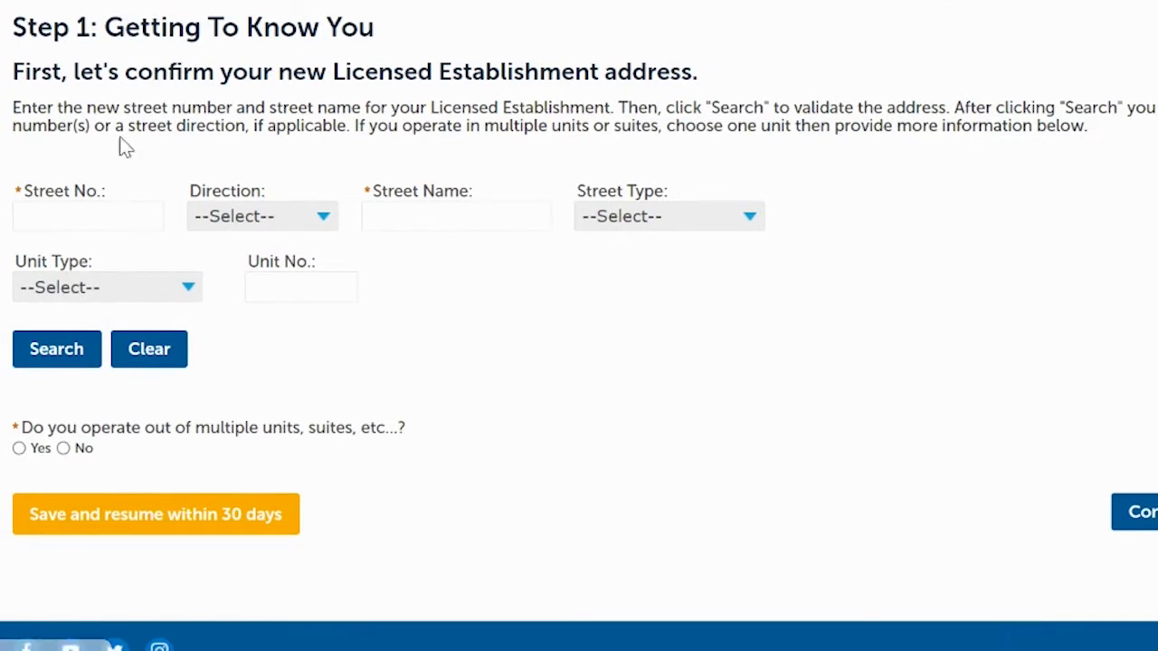
click(100, 211)
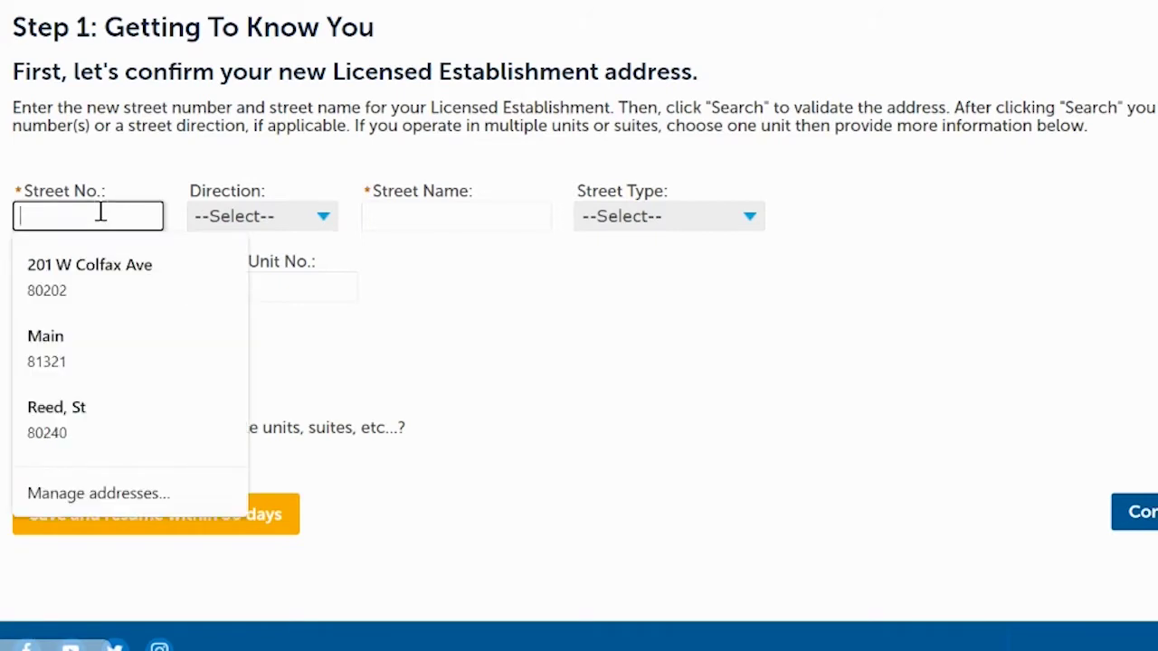
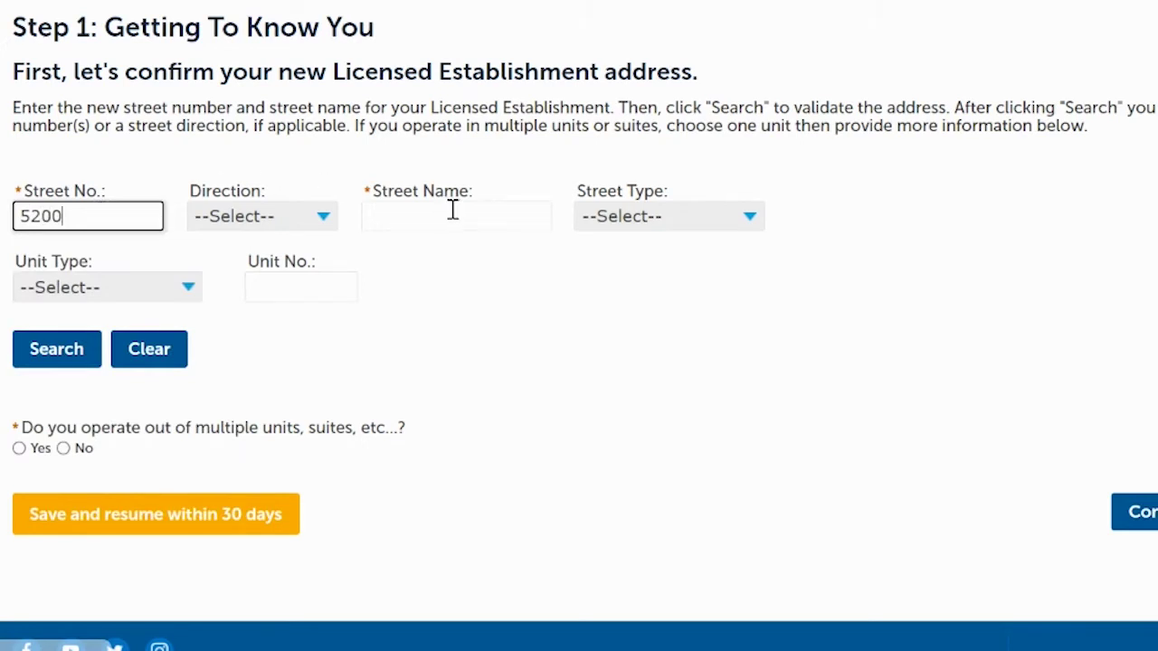
click(452, 210)
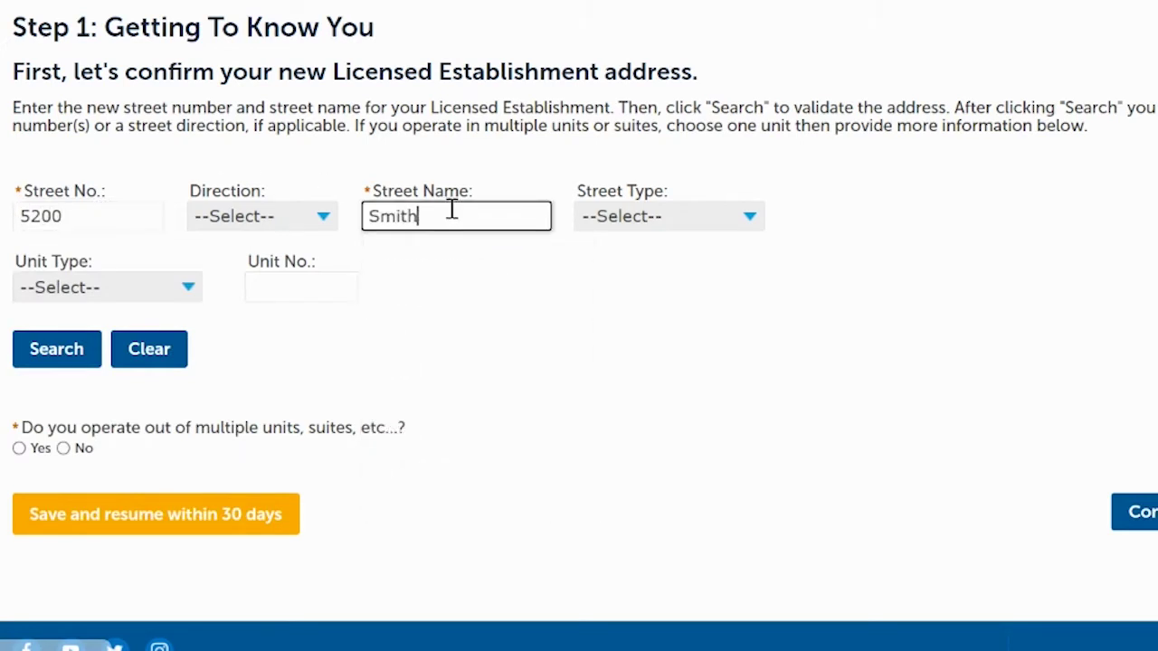
click(63, 448)
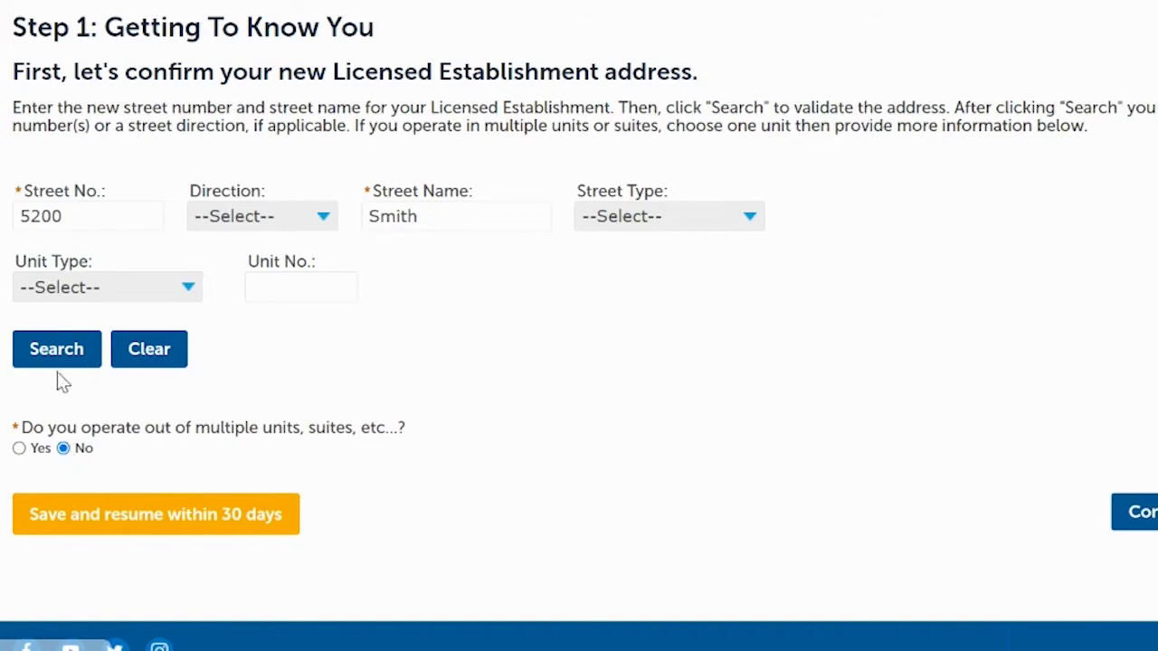
click(52, 356)
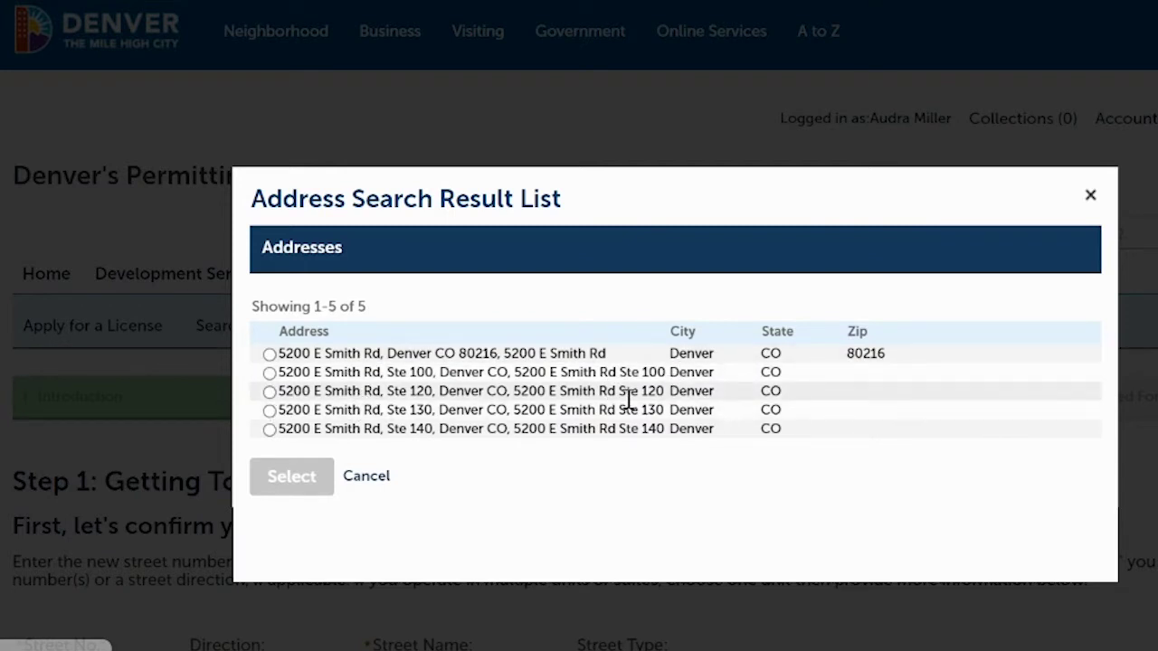
click(270, 394)
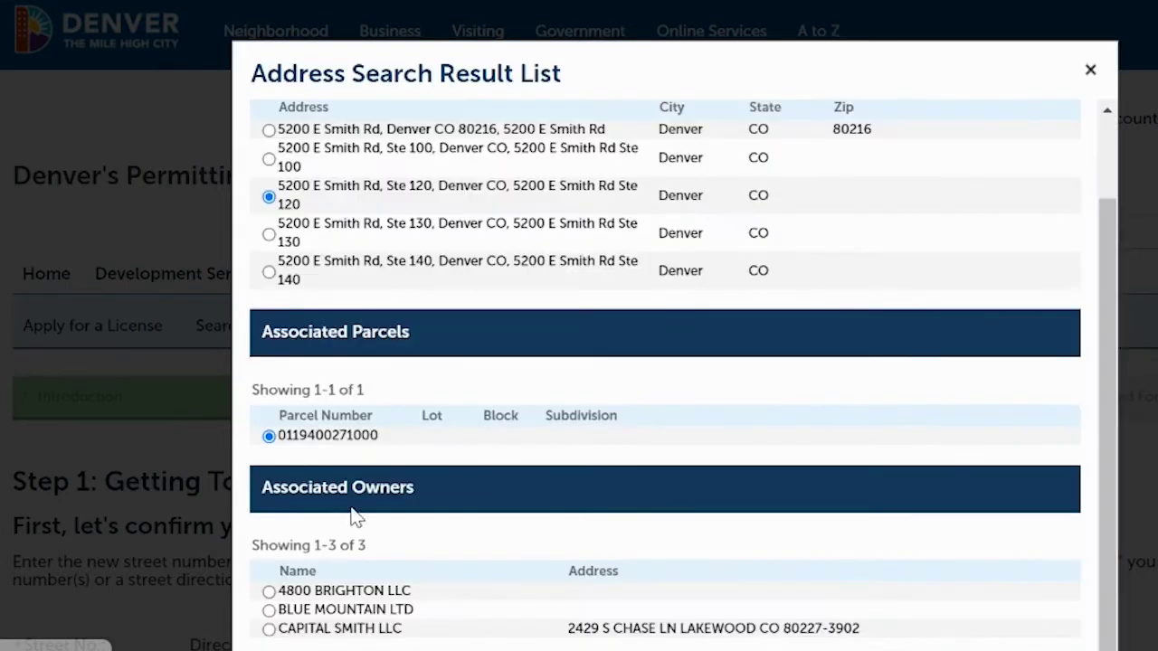
click(269, 592)
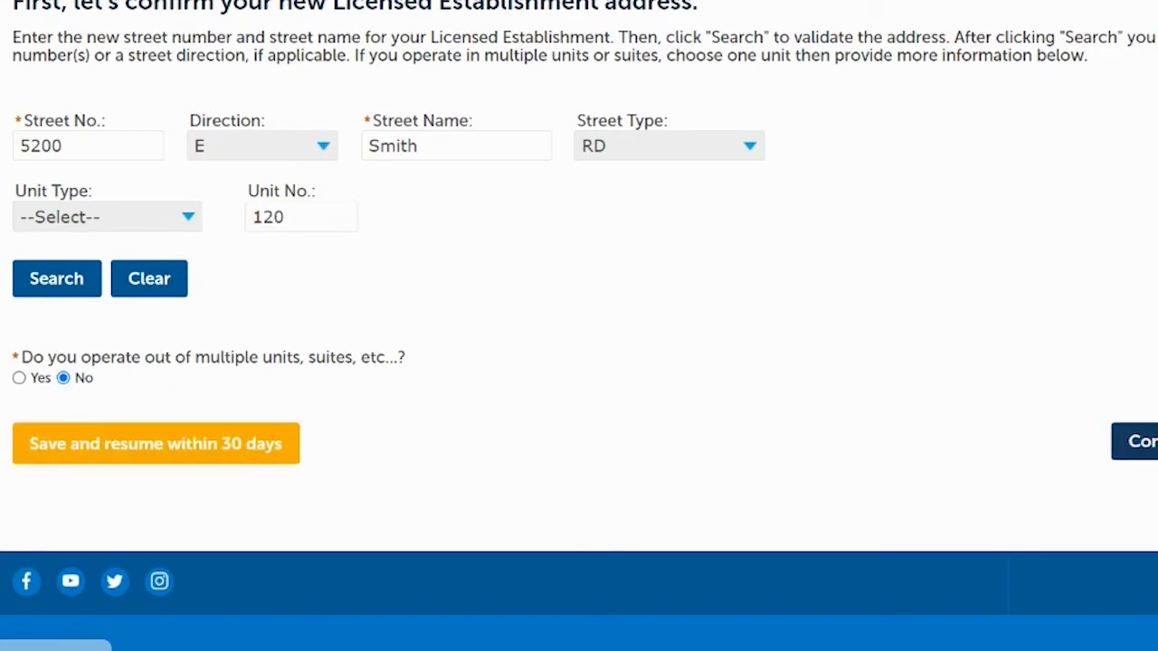
Continue from the address form to the License Selection step
click(1134, 441)
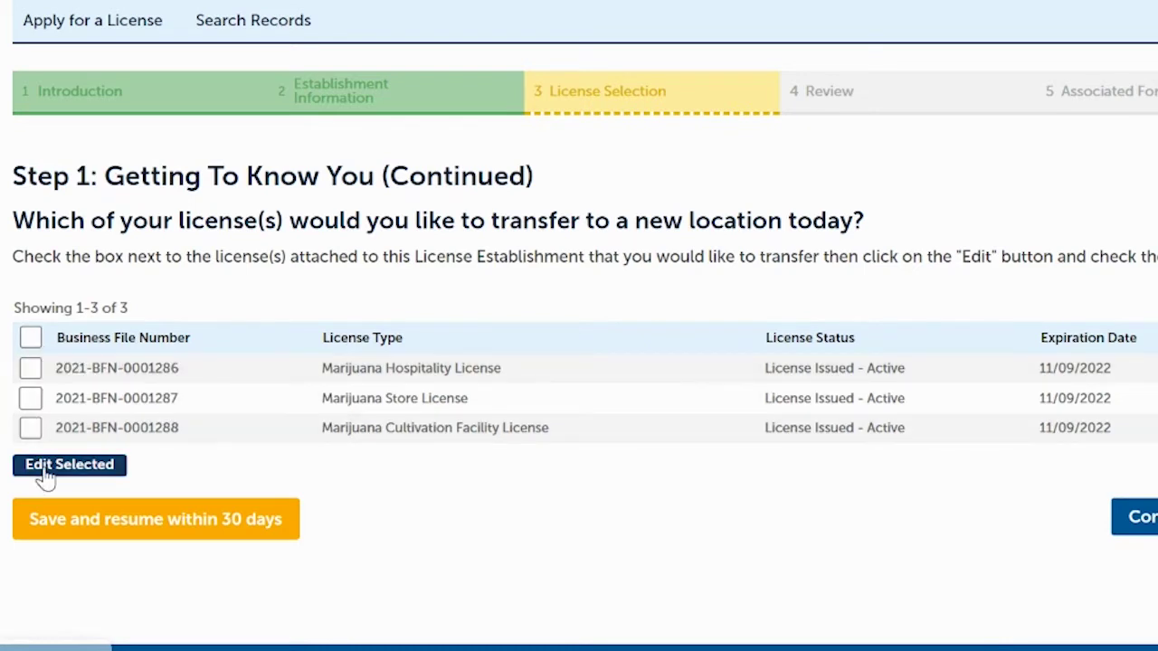
Check the Marijuana Hospitality and Cultivation Facility licenses and edit them for transfer
click(29, 374)
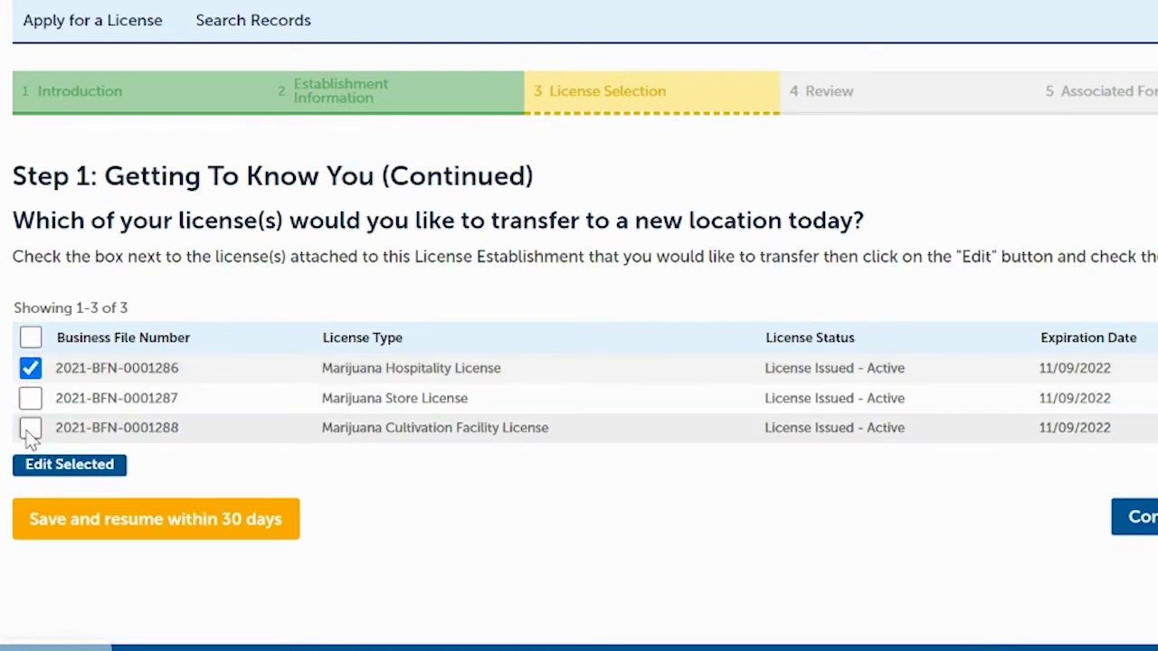
click(30, 431)
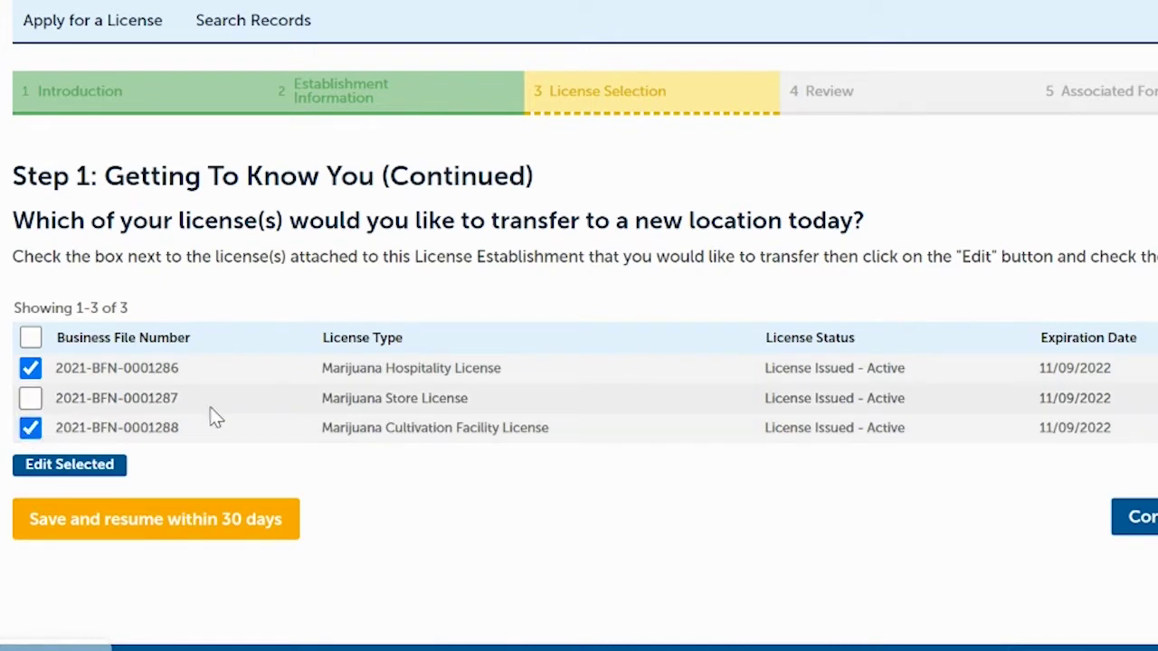
click(77, 470)
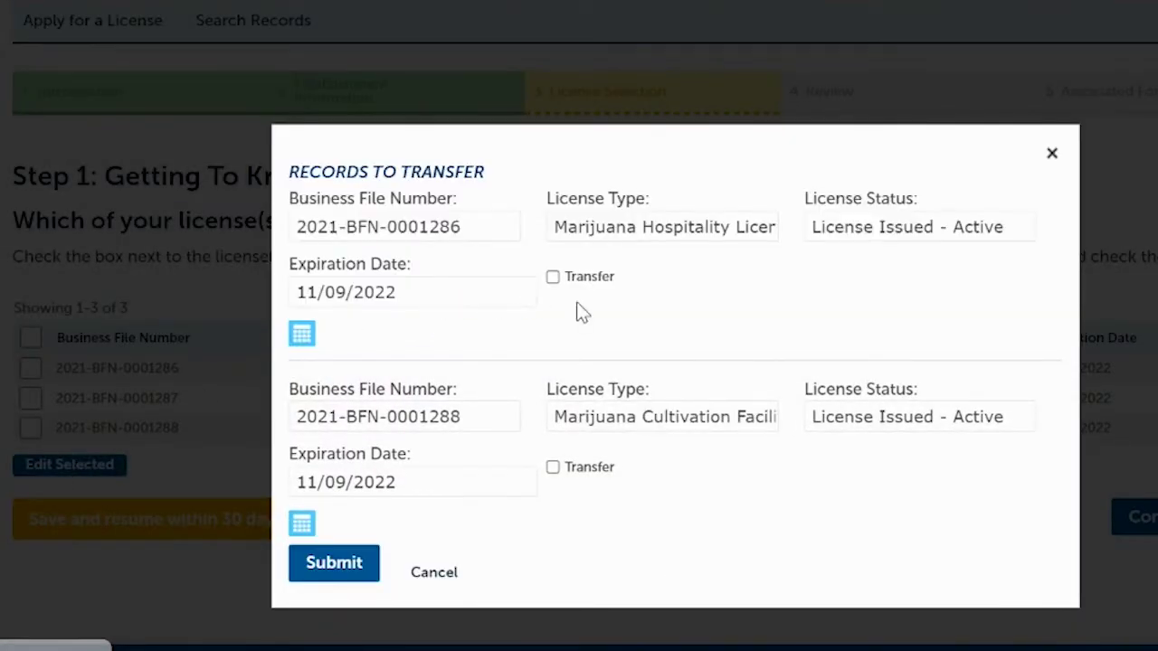
Mark the Marijuana Hospitality and Marijuana Cultivation Facility licenses for transfer and submit the choice
click(552, 276)
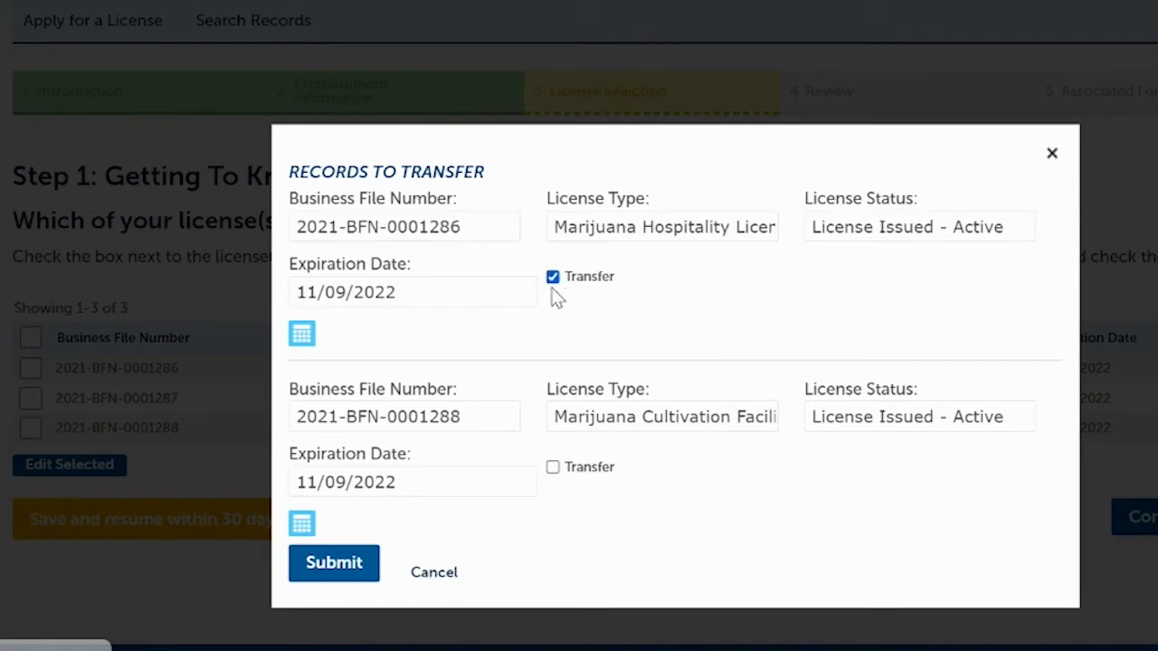
click(554, 471)
click(329, 567)
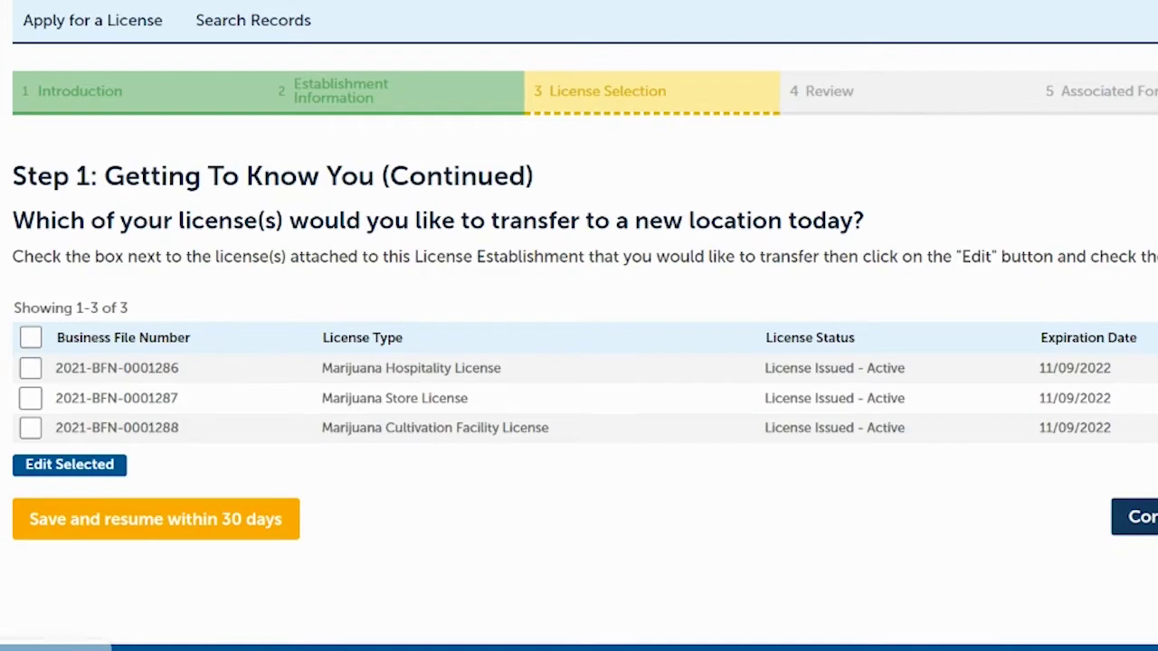
Continue to the review page and scroll down to the Oath of Application section
click(1135, 516)
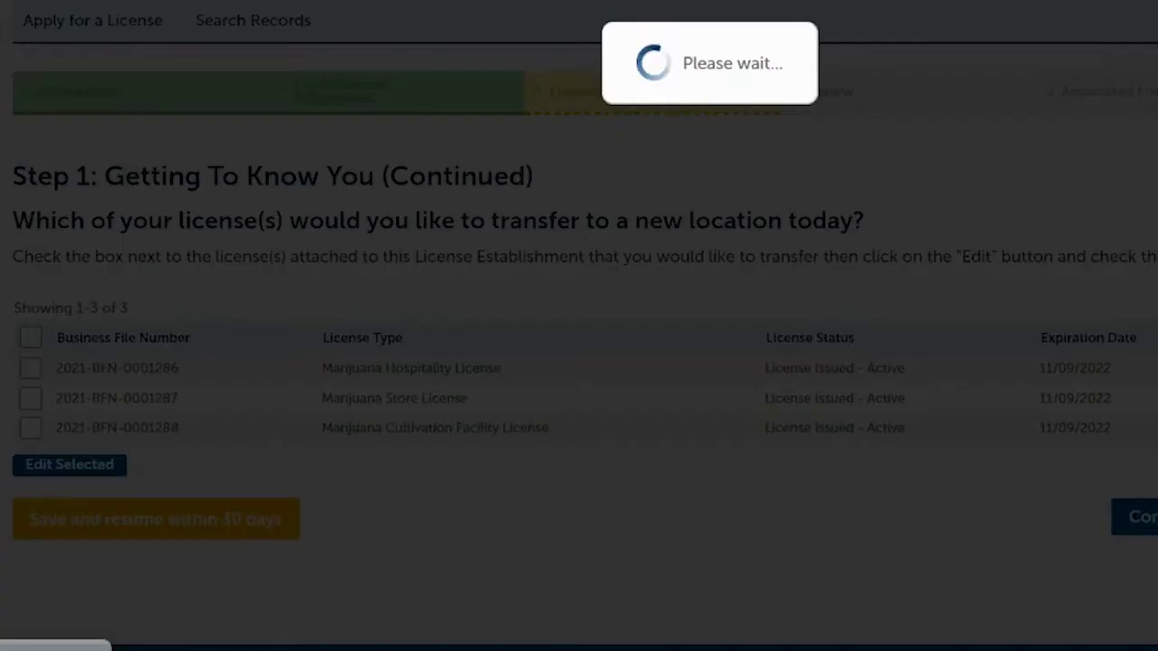
scroll(579, 362, down, 5)
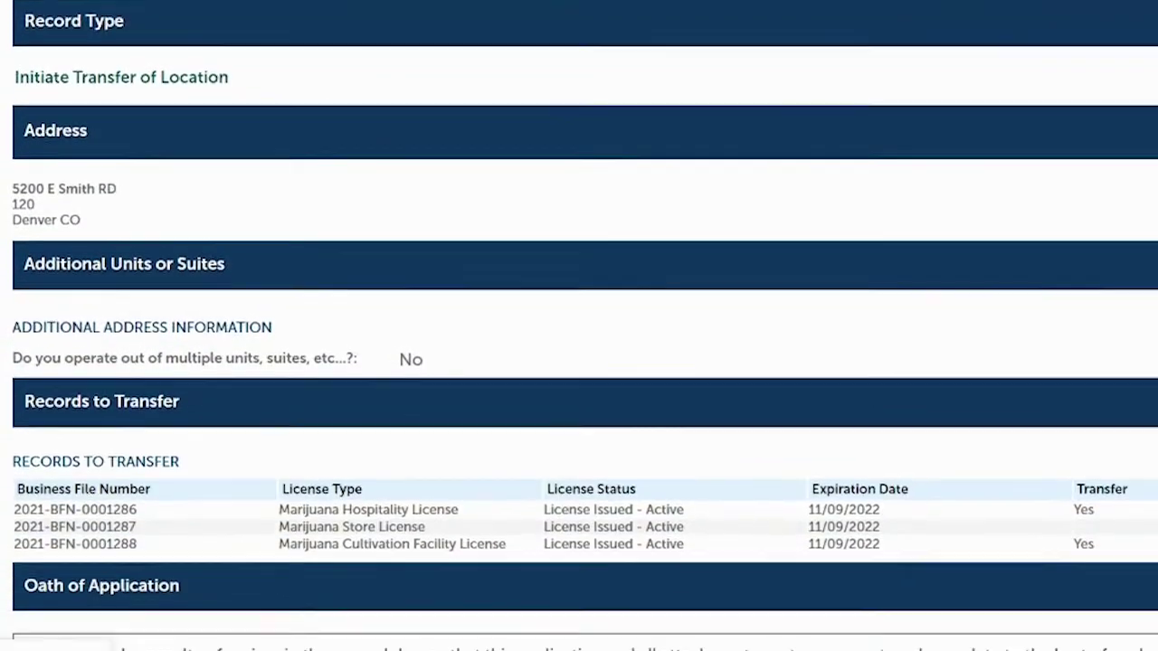
scroll(579, 362, down, 2)
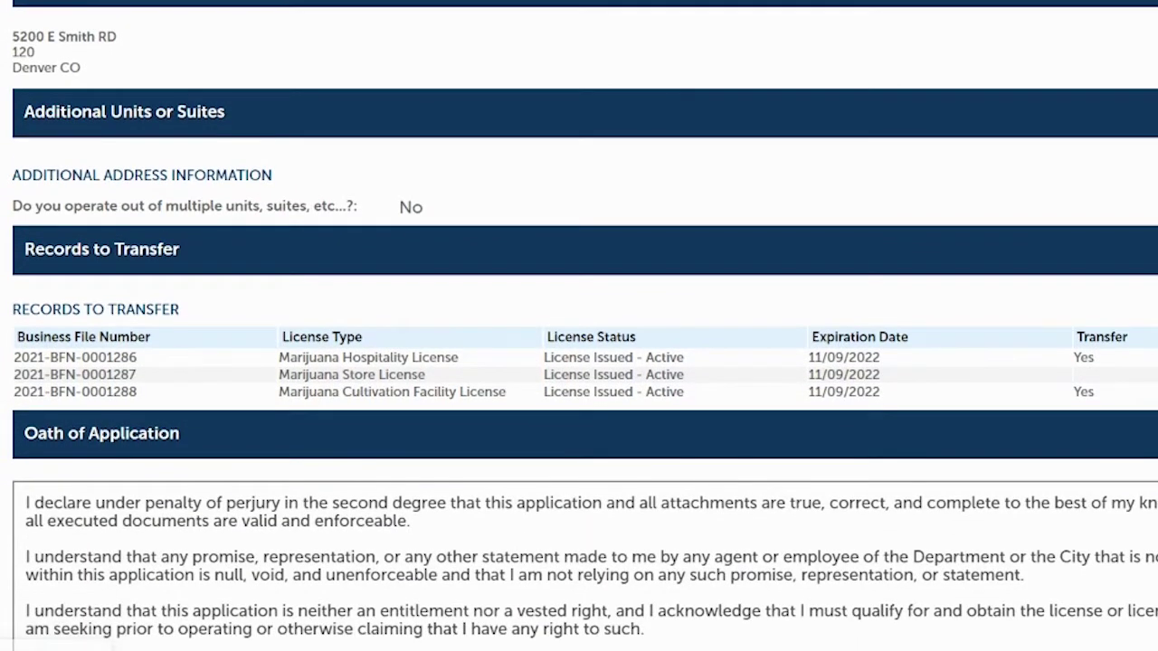
scroll(579, 361, down, 1)
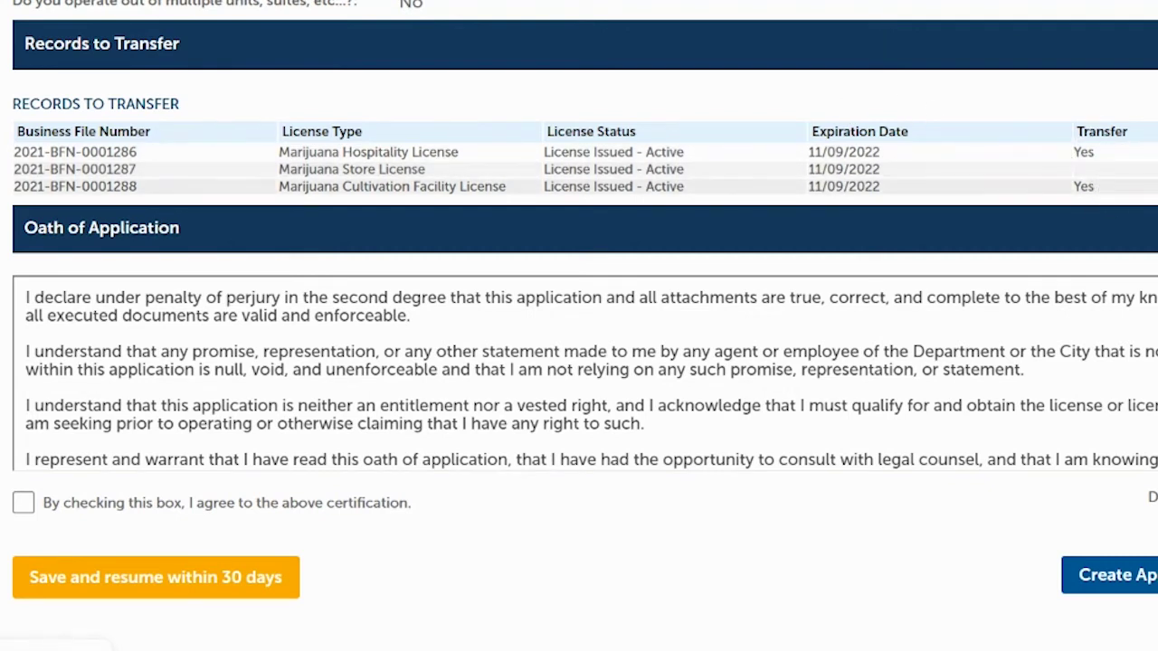
scroll(867, 209, up, 4)
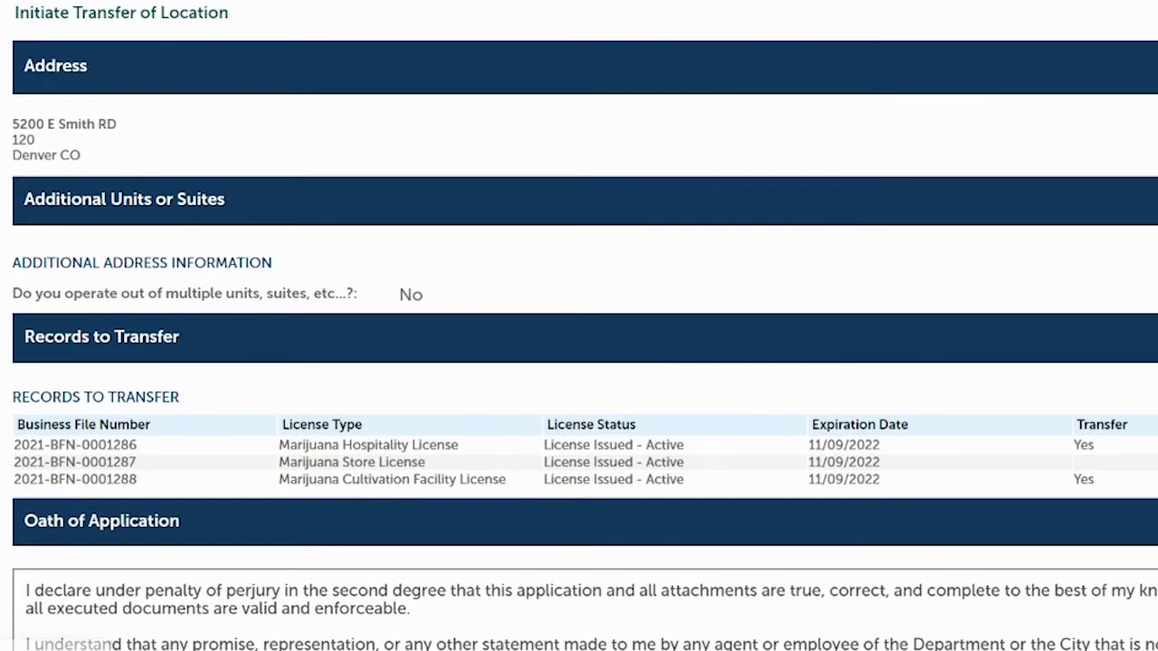
scroll(920, 272, down, 5)
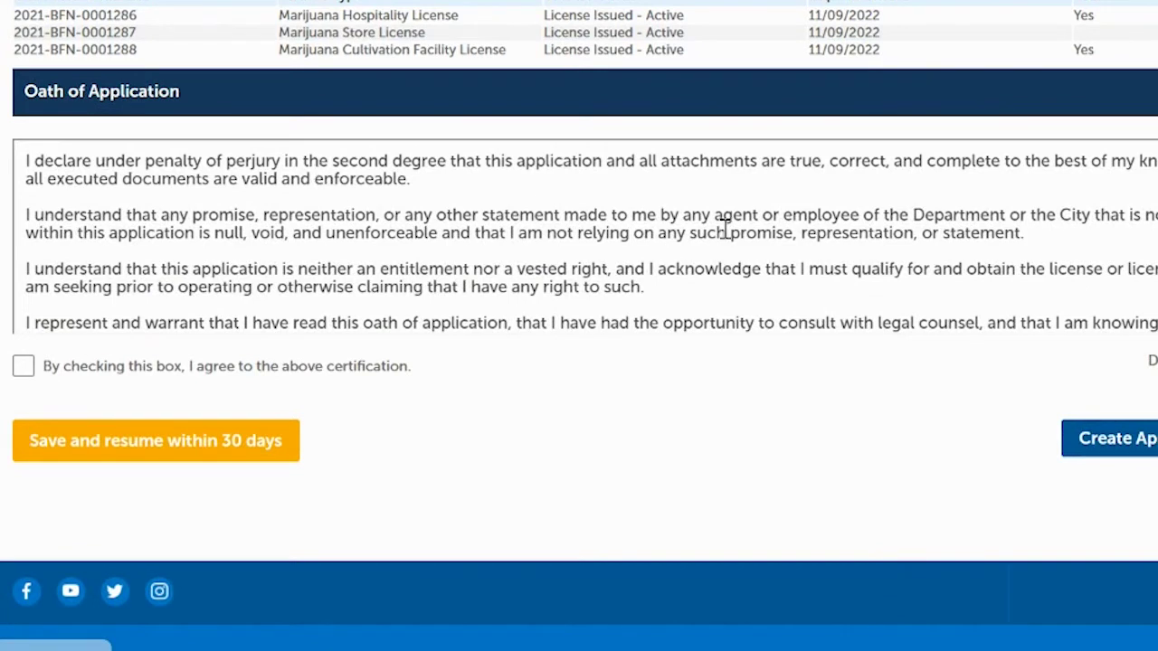
scroll(592, 243, down, 1)
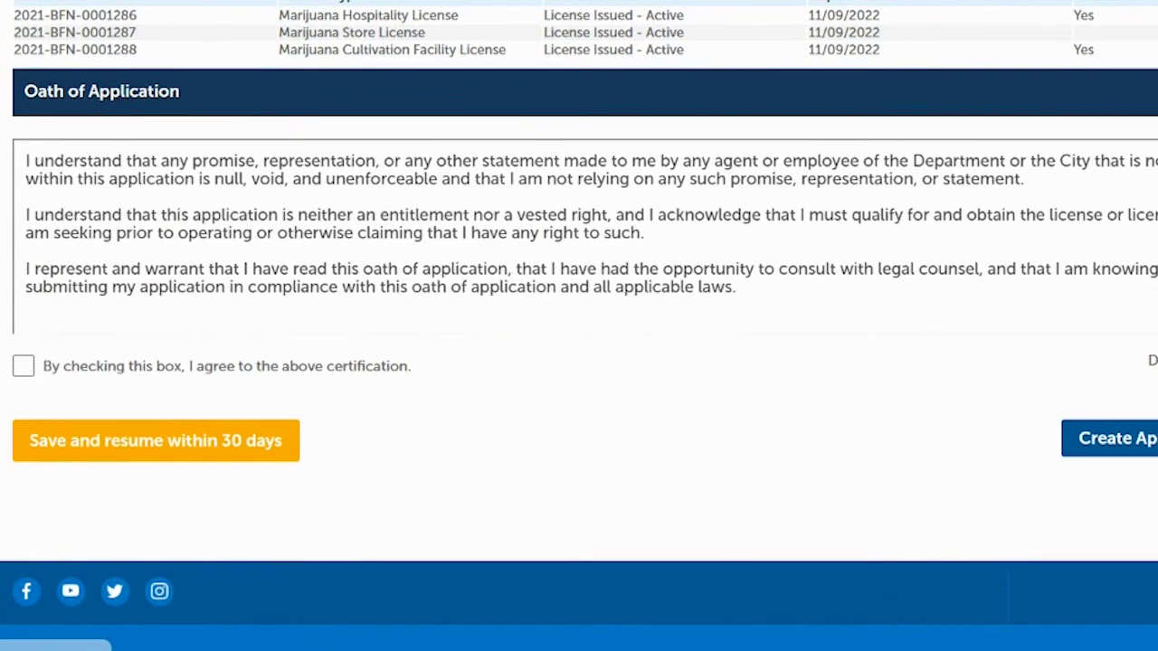
Agree to the oath certification and create the application package
click(23, 368)
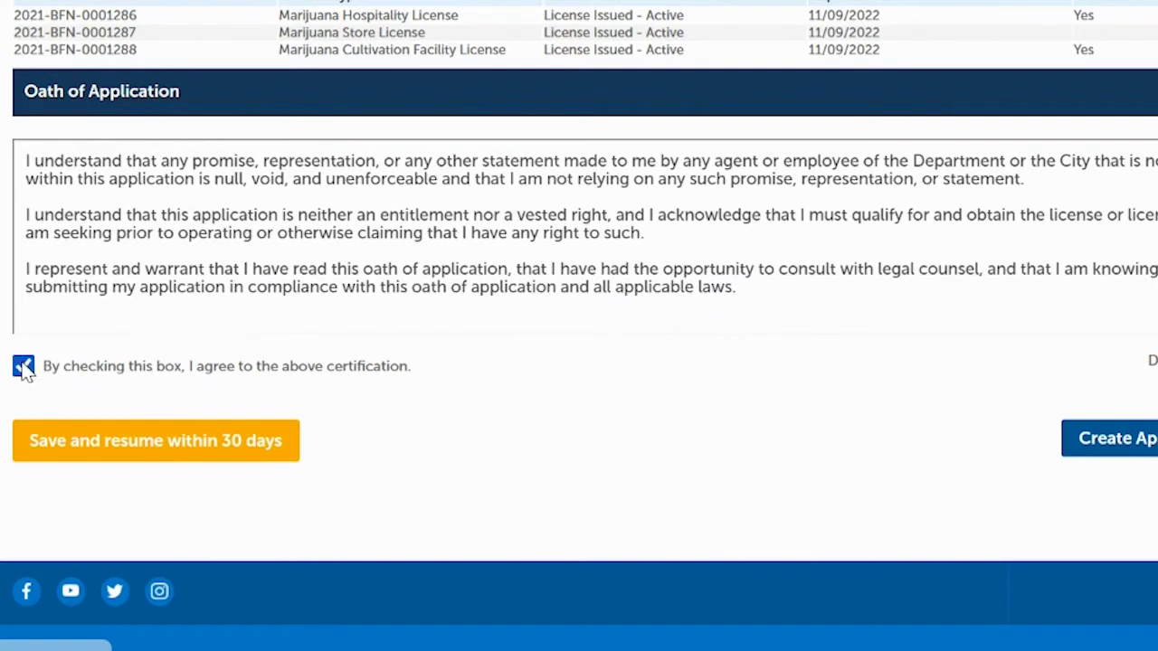
click(1151, 452)
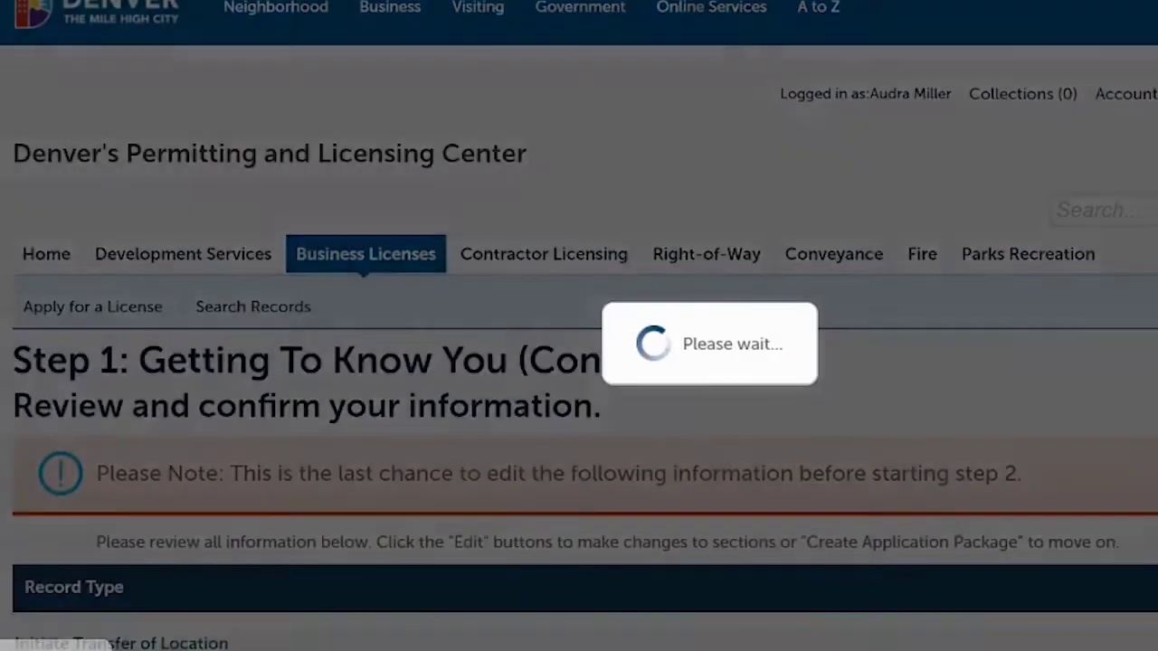
scroll(1031, 320, down, 1)
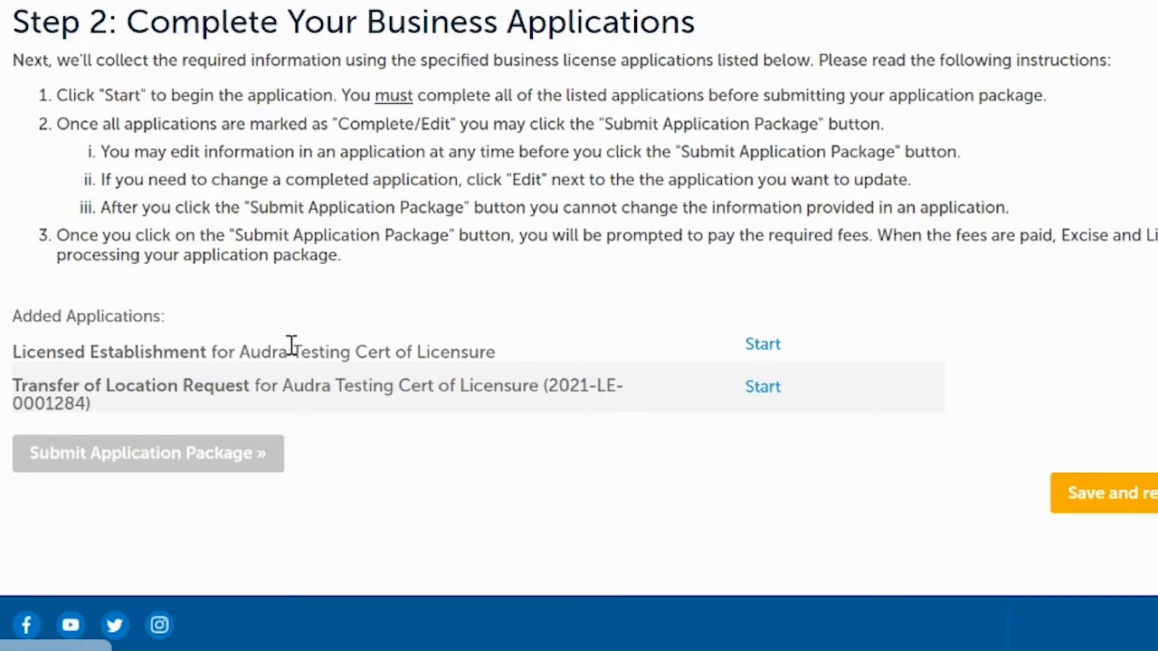
Start the Licensed Establishment application and confirm the establishment location
click(763, 346)
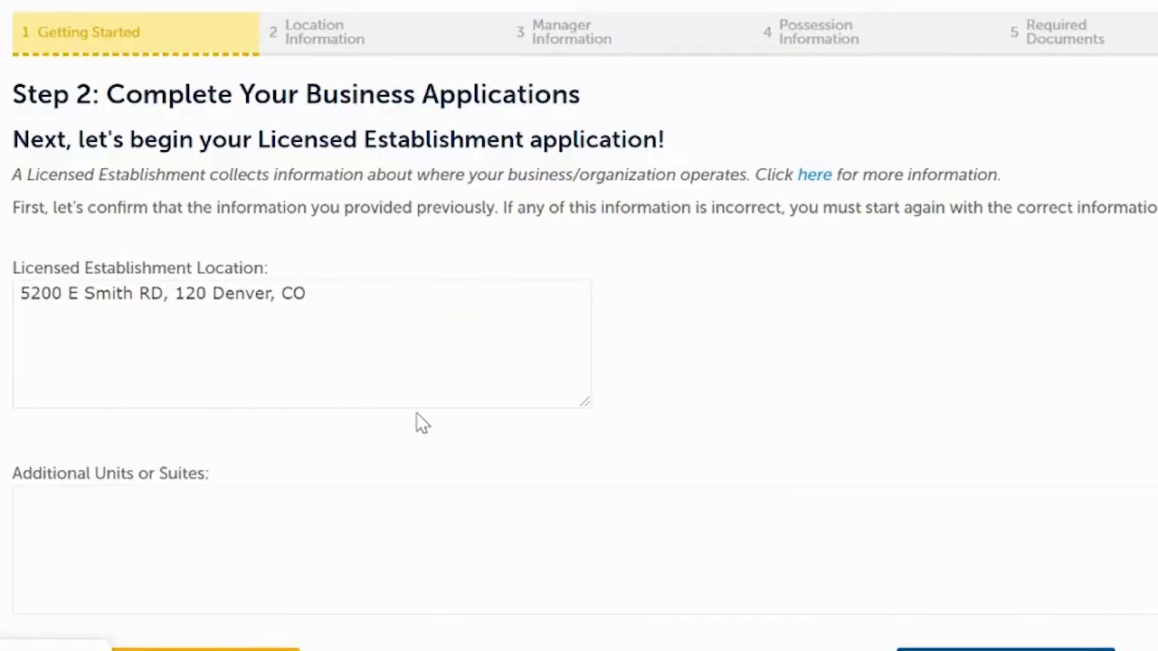
scroll(1070, 484, down, 2)
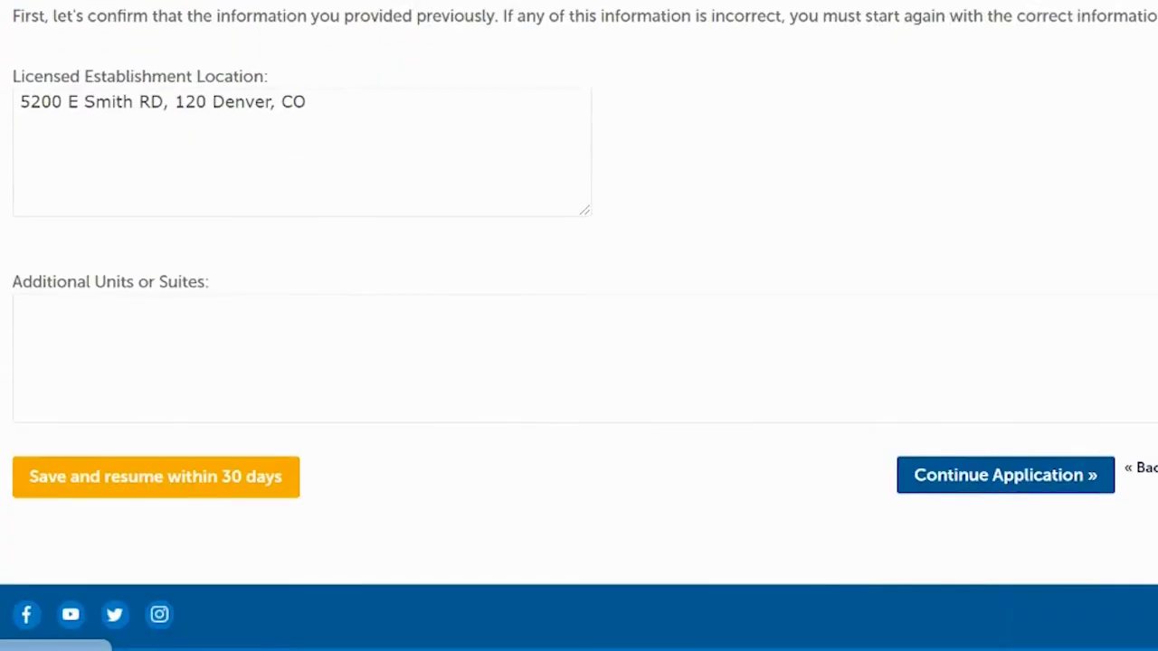
click(1068, 479)
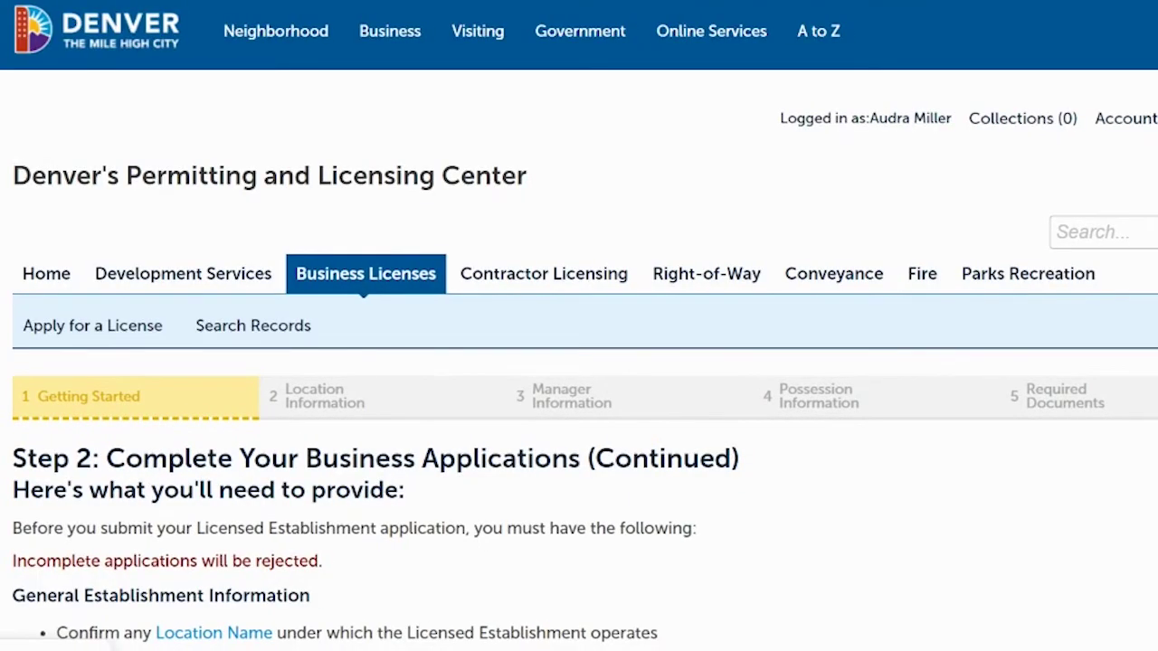
Read through the required-items overview and continue to the Location Information step
scroll(579, 362, down, 5)
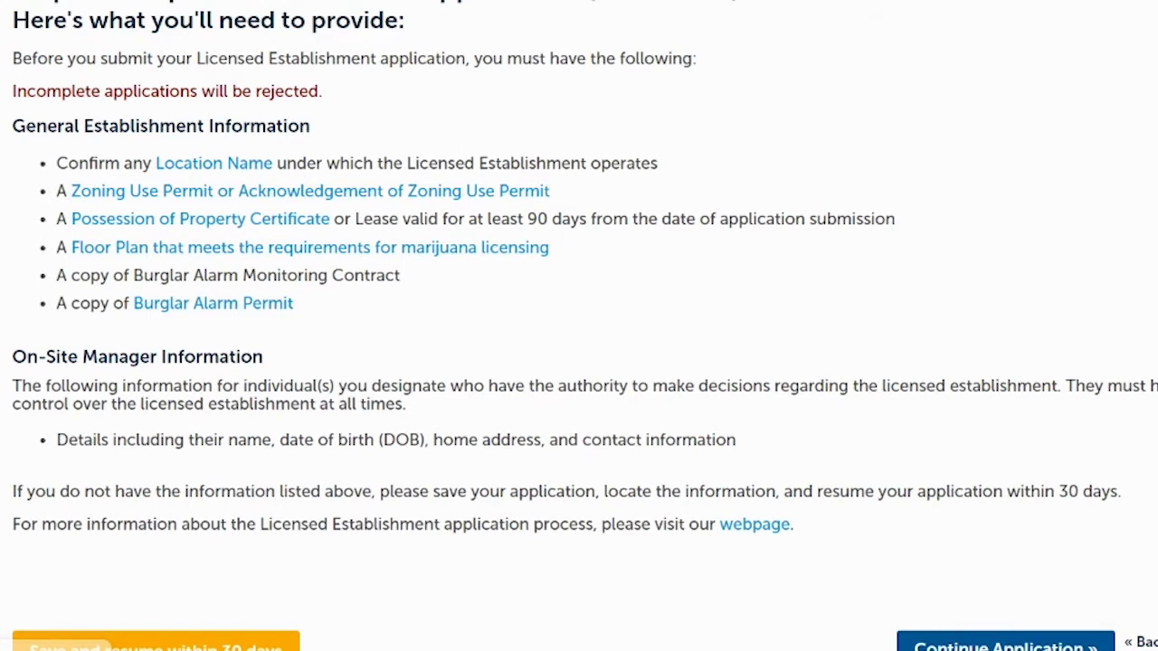
scroll(667, 378, down, 2)
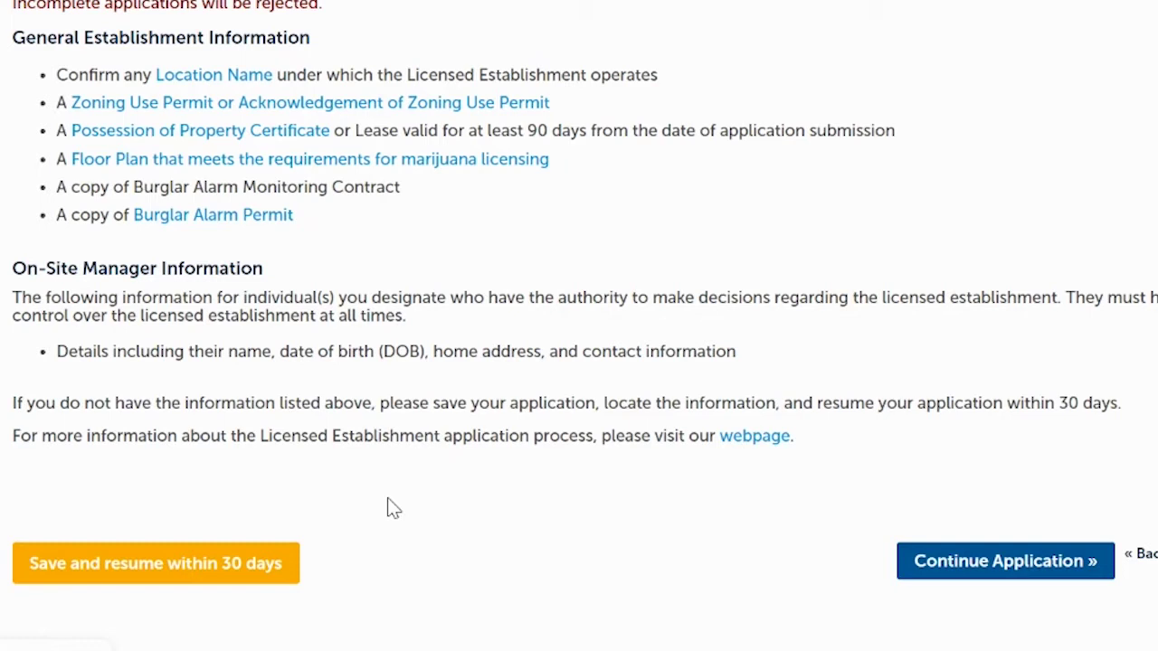
click(977, 562)
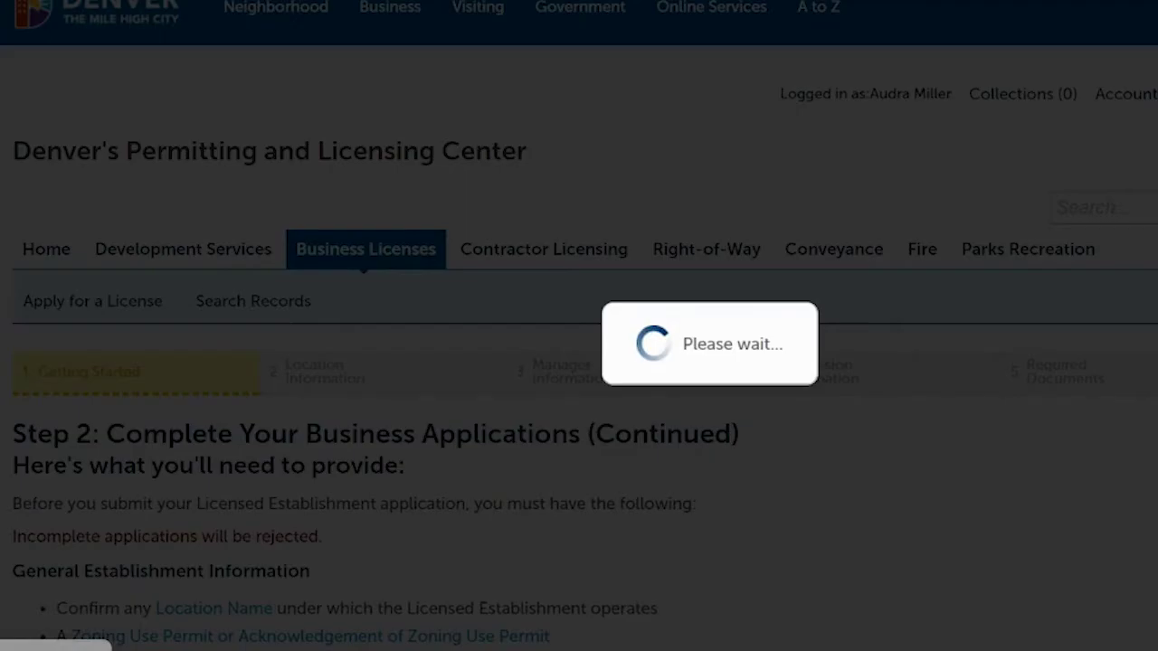
scroll(685, 212, down, 2)
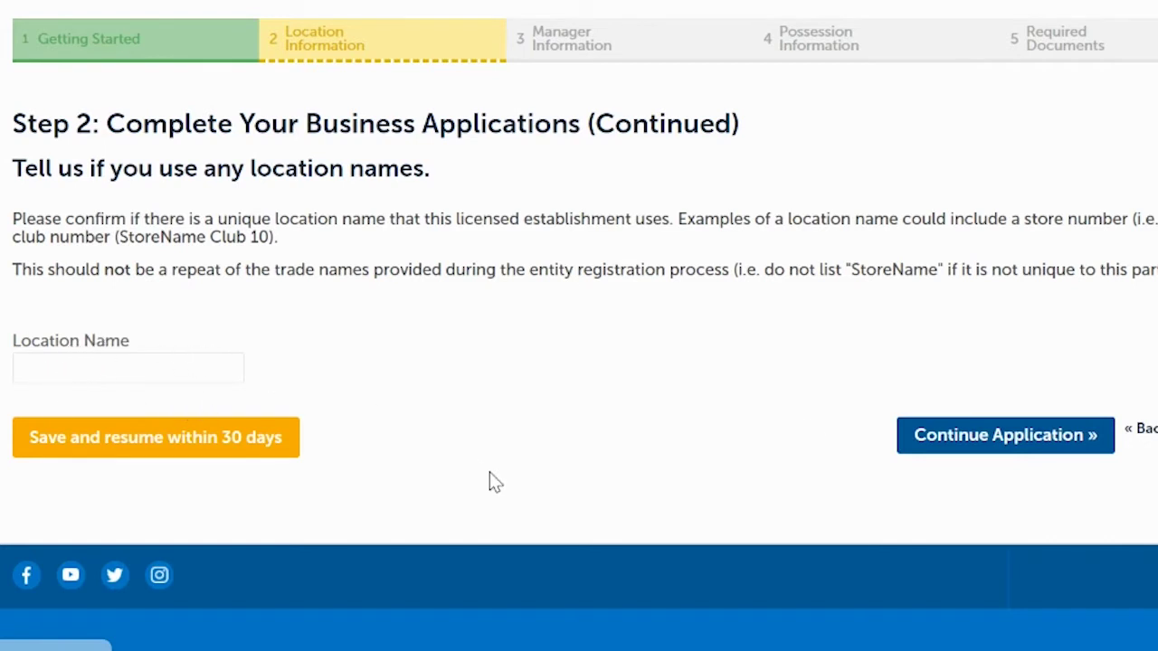
Leave the location name blank and add an on-site manager using the saved contact details
click(1002, 442)
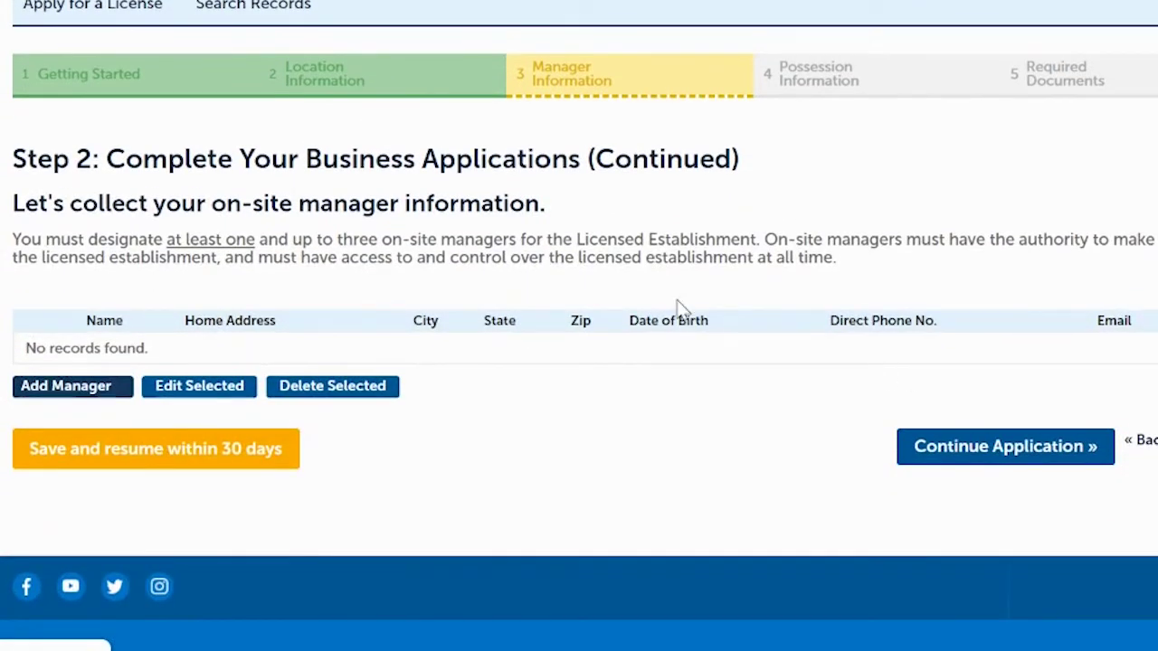
click(78, 395)
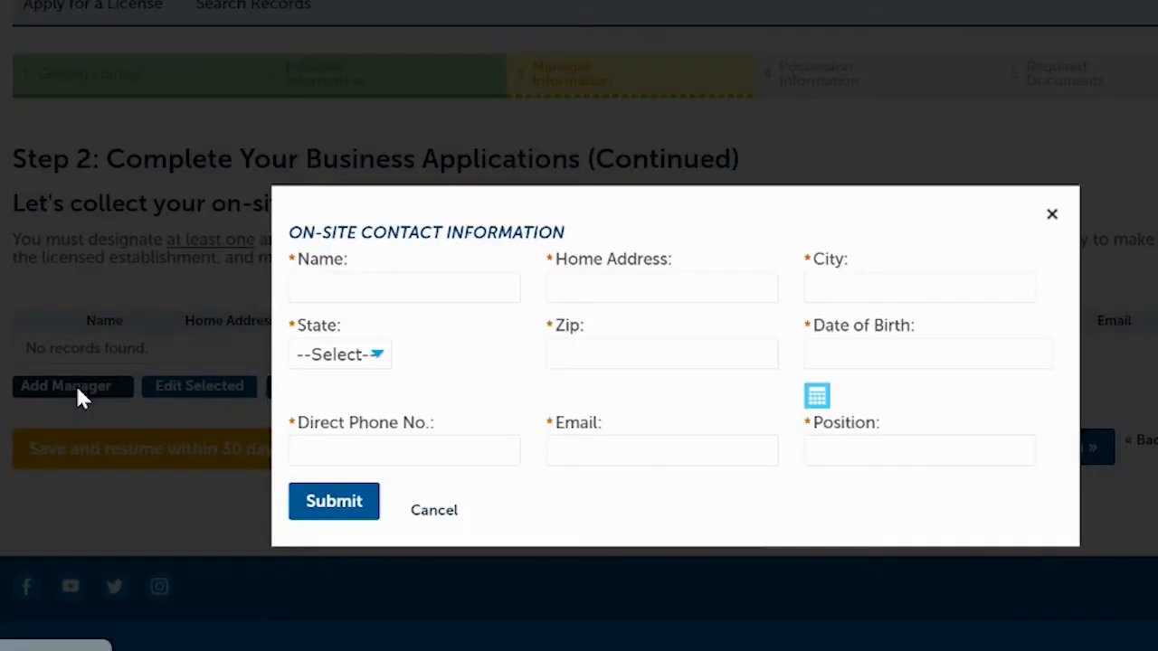
click(340, 291)
click(337, 349)
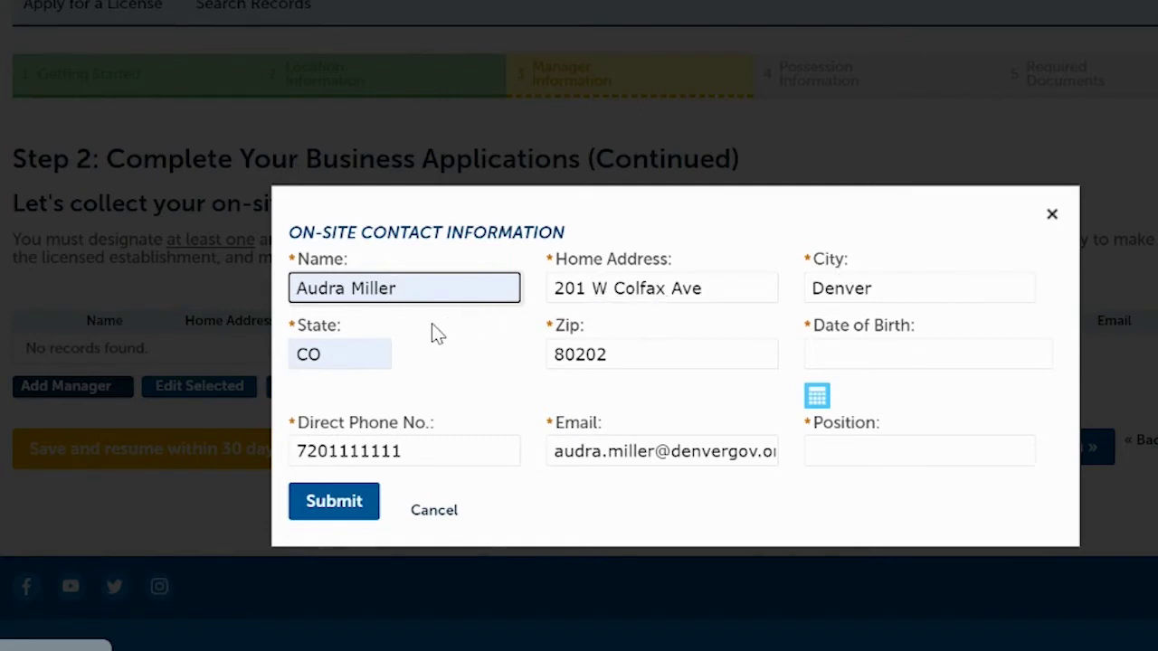
Accept the suggested date of birth, set the position to Manager, and submit the manager
click(822, 360)
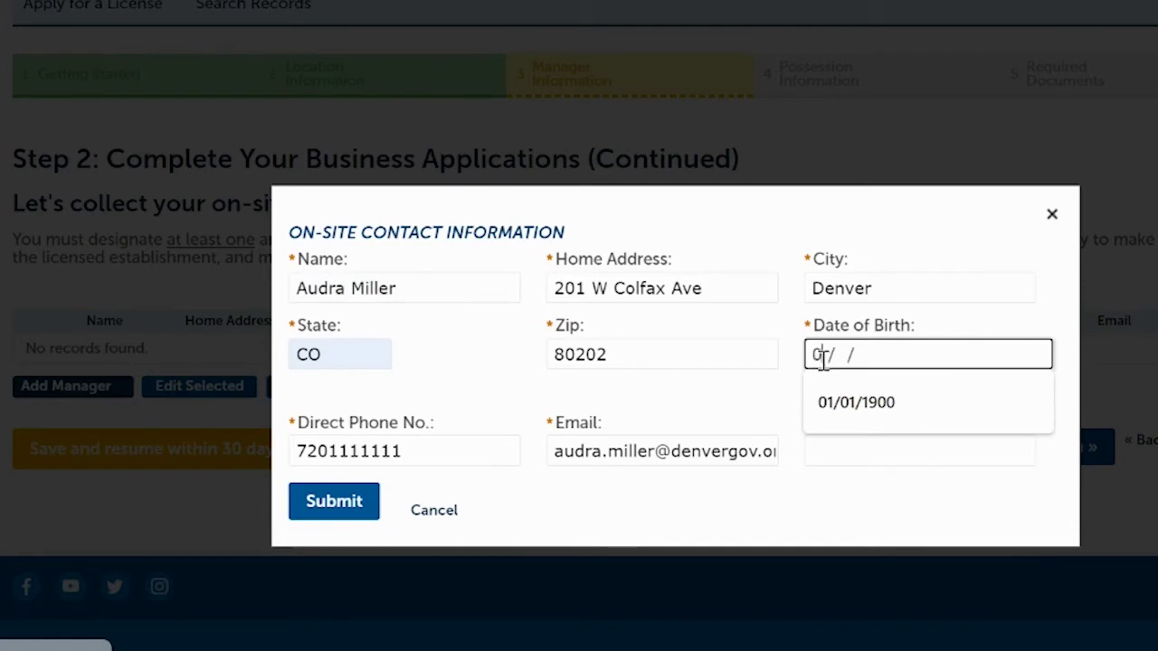
click(856, 402)
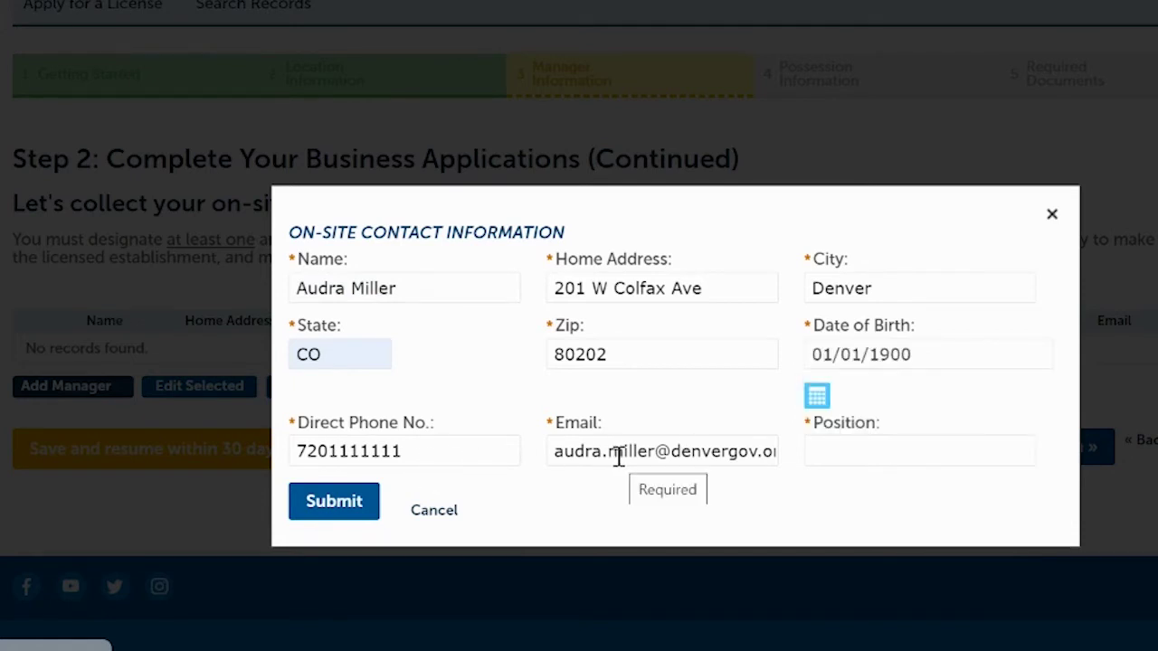
click(862, 453)
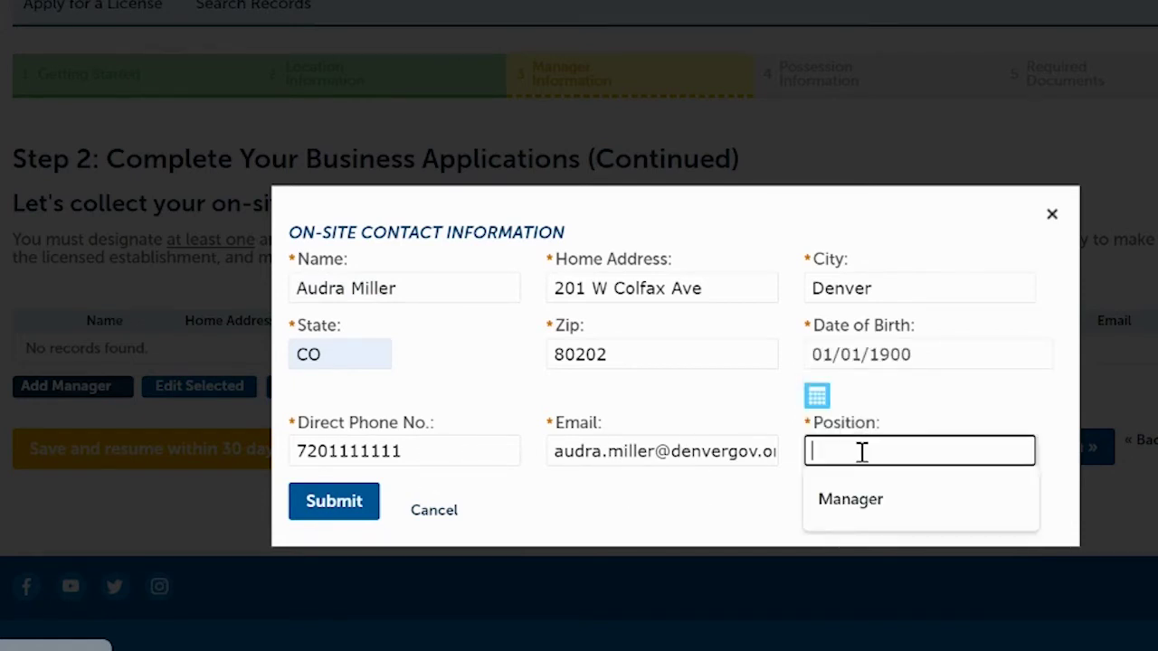
click(833, 508)
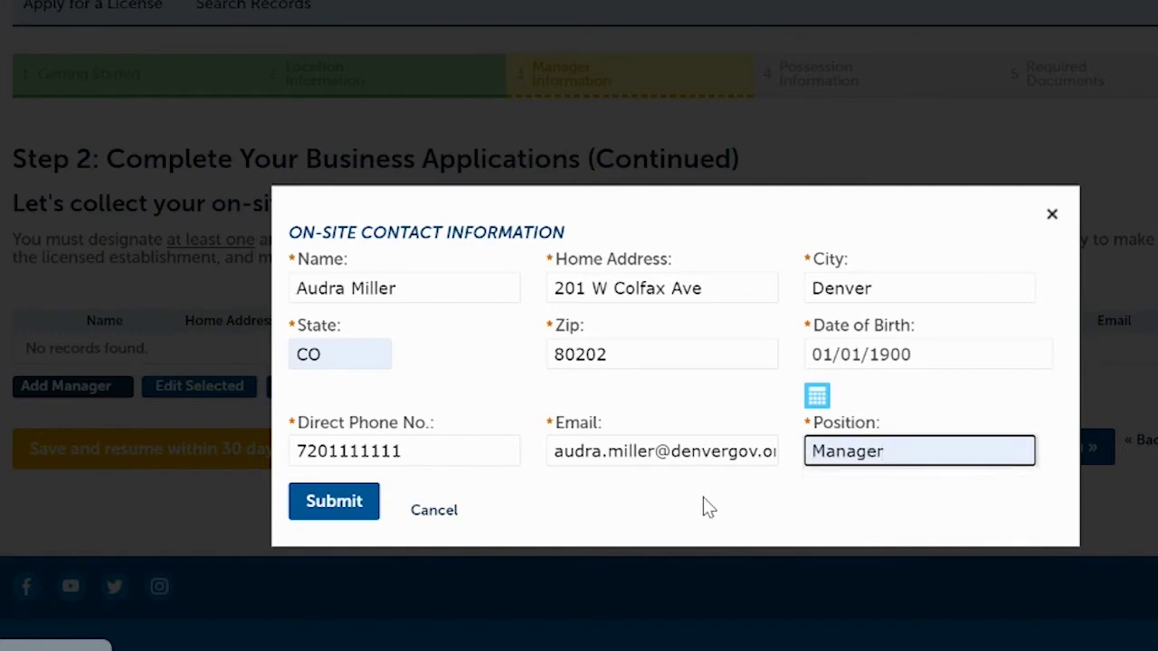
click(332, 507)
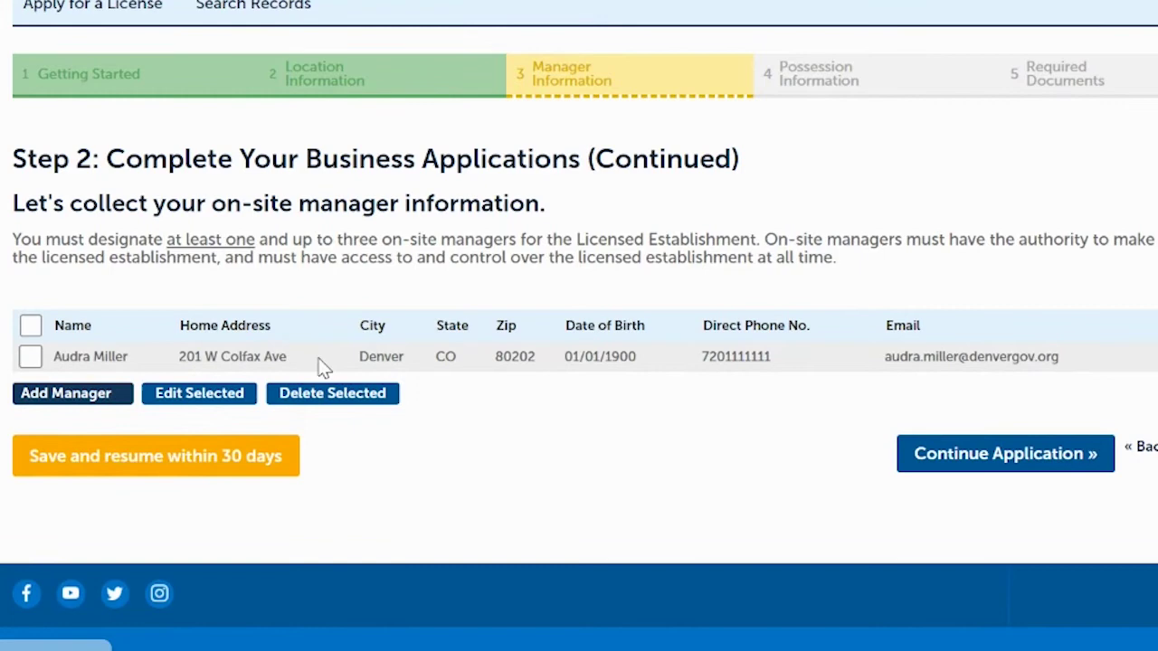
Mark the property as rented with a lease expiring 01/01/2040, then continue to Required Documents
click(1004, 457)
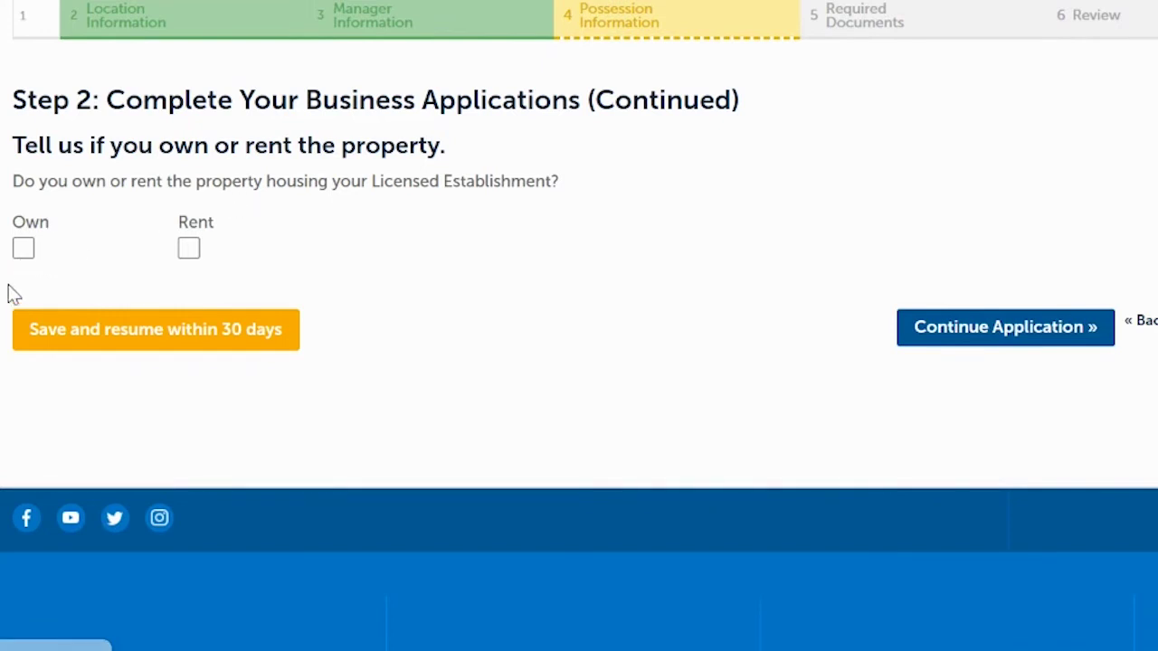
click(189, 251)
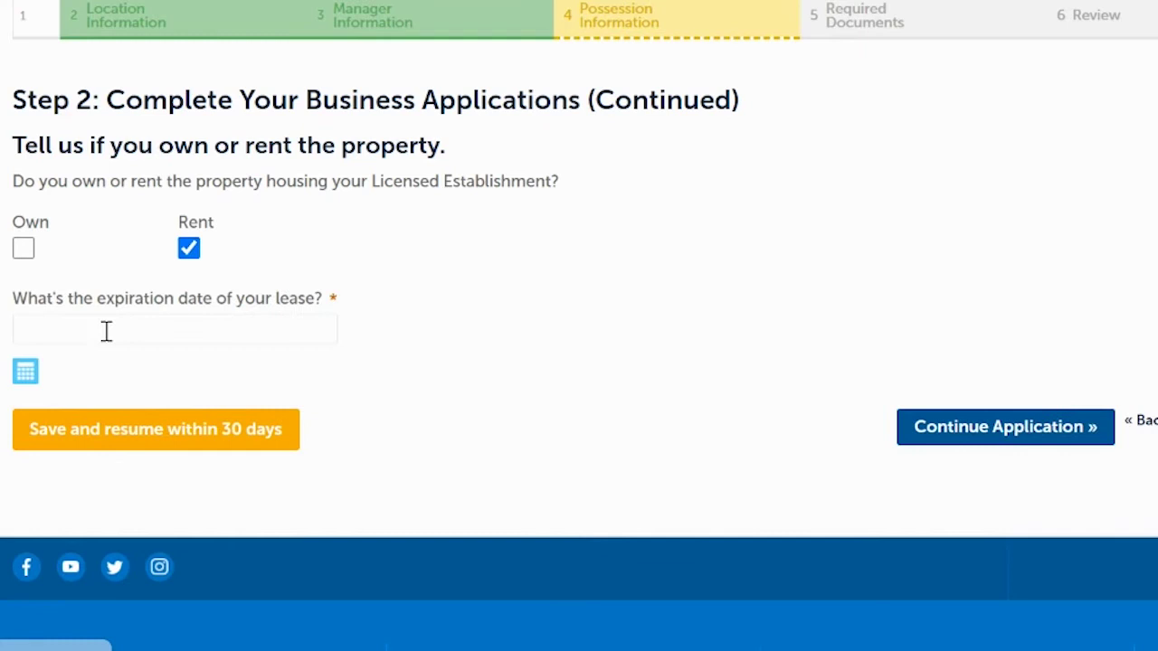
click(109, 331)
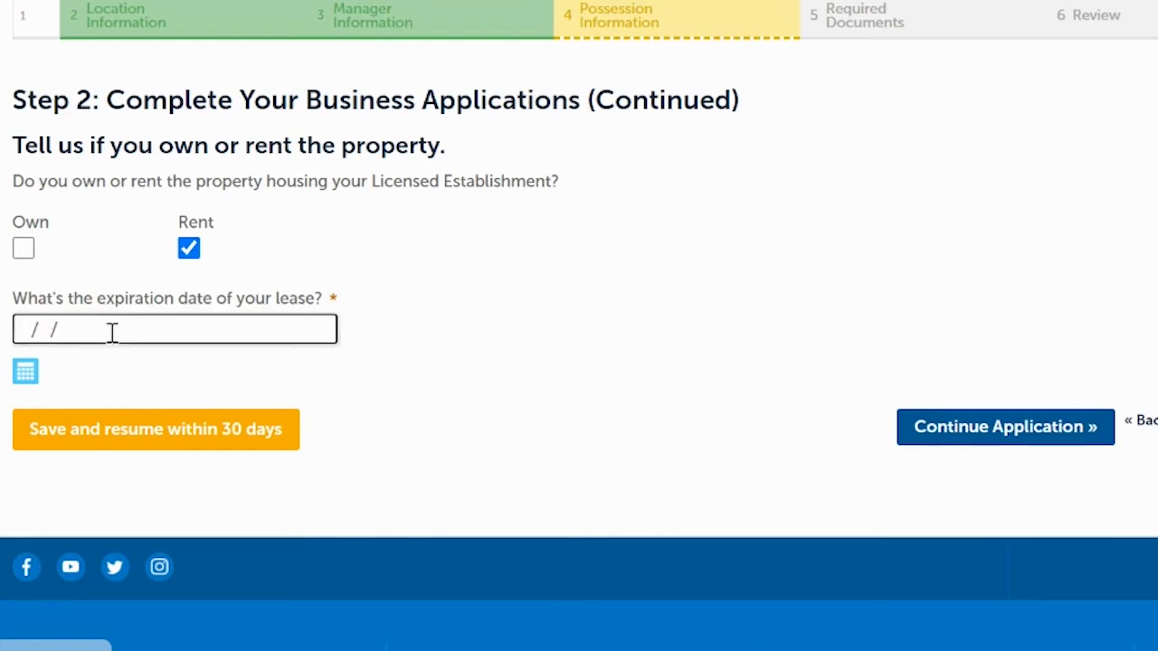
text(01/01/2040)
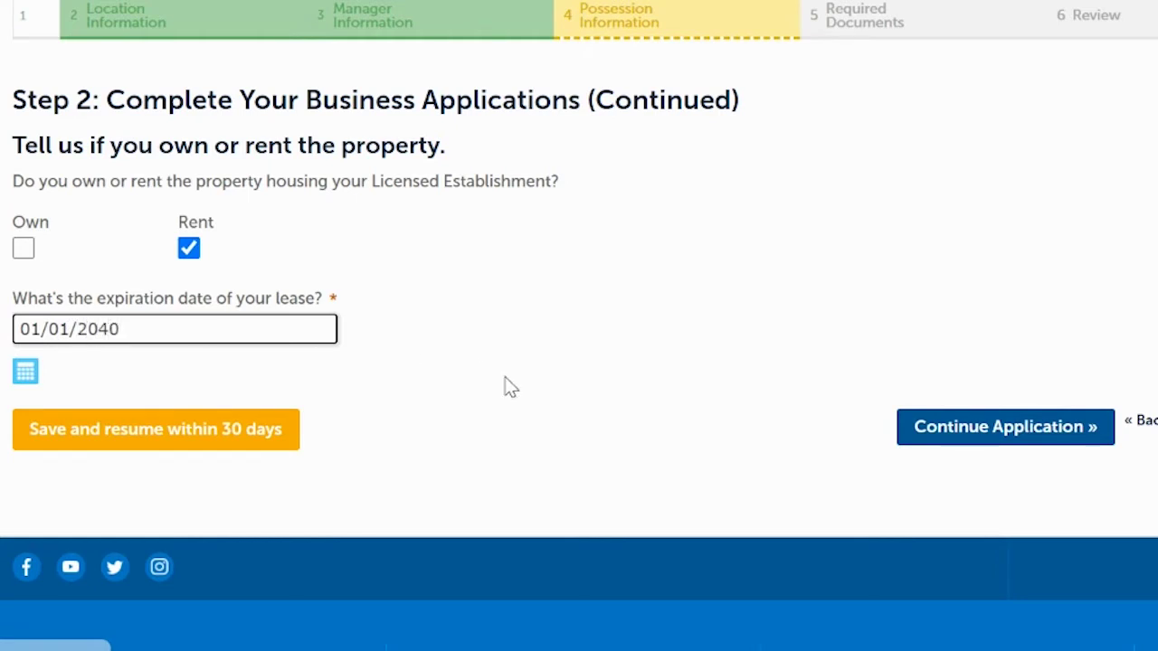
click(506, 387)
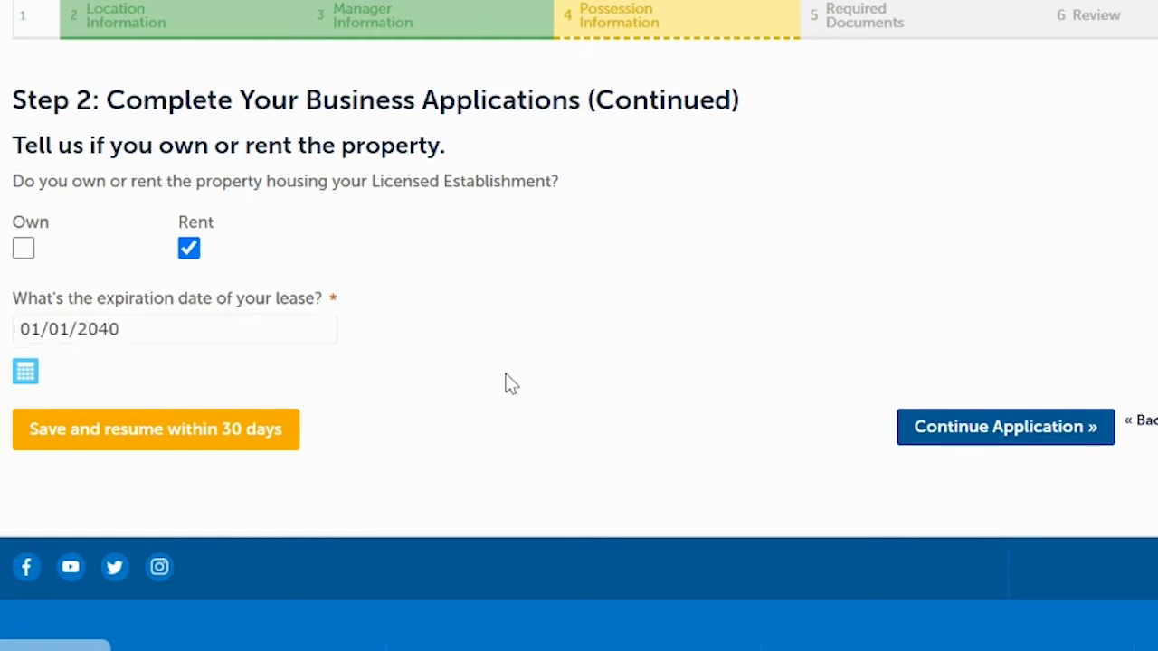
click(975, 434)
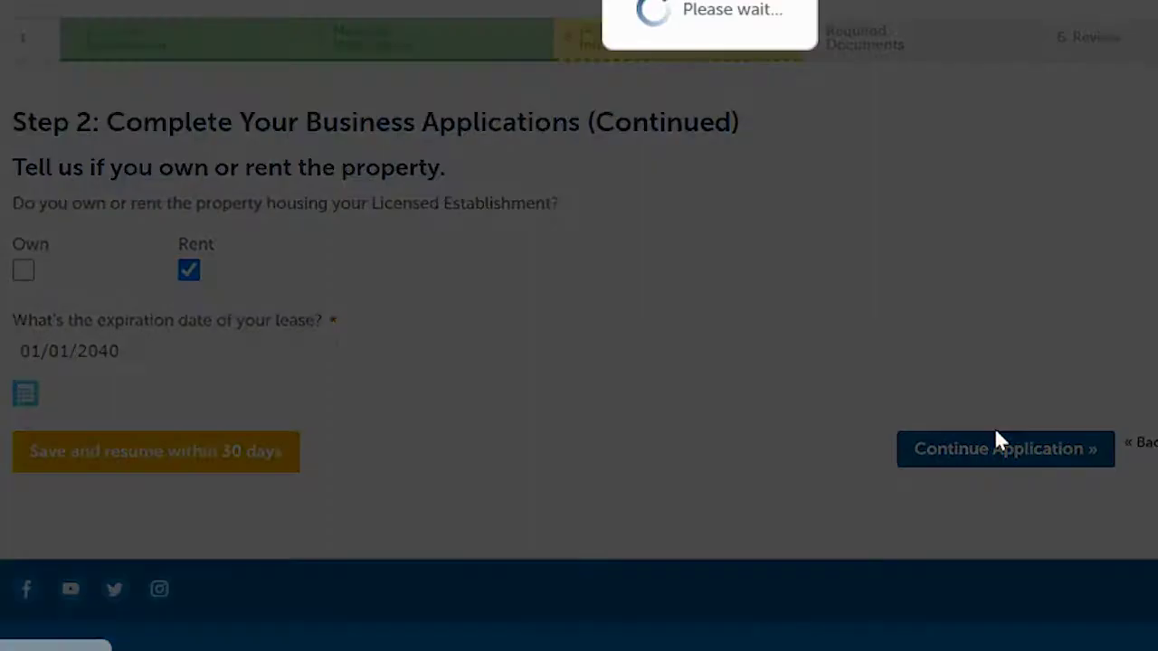
scroll(579, 362, down, 3)
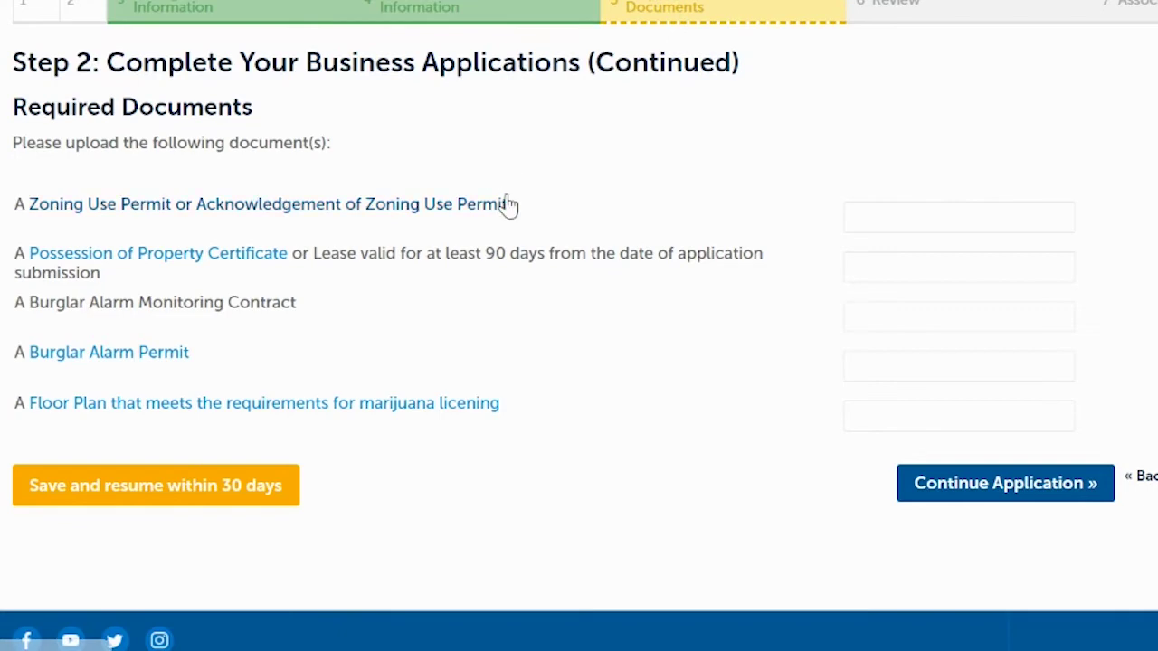
Upload ZoneUse as the zoning use permit and PossessionOfProperty as the possession certificate
click(984, 223)
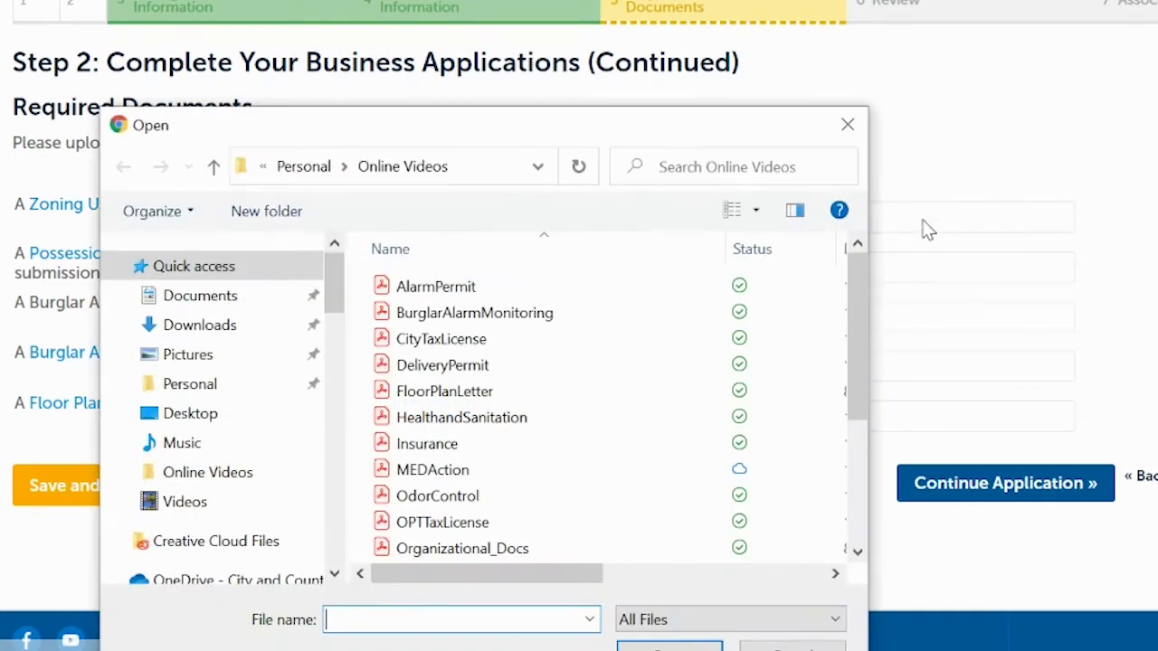
drag(860, 328, 859, 432)
click(504, 552)
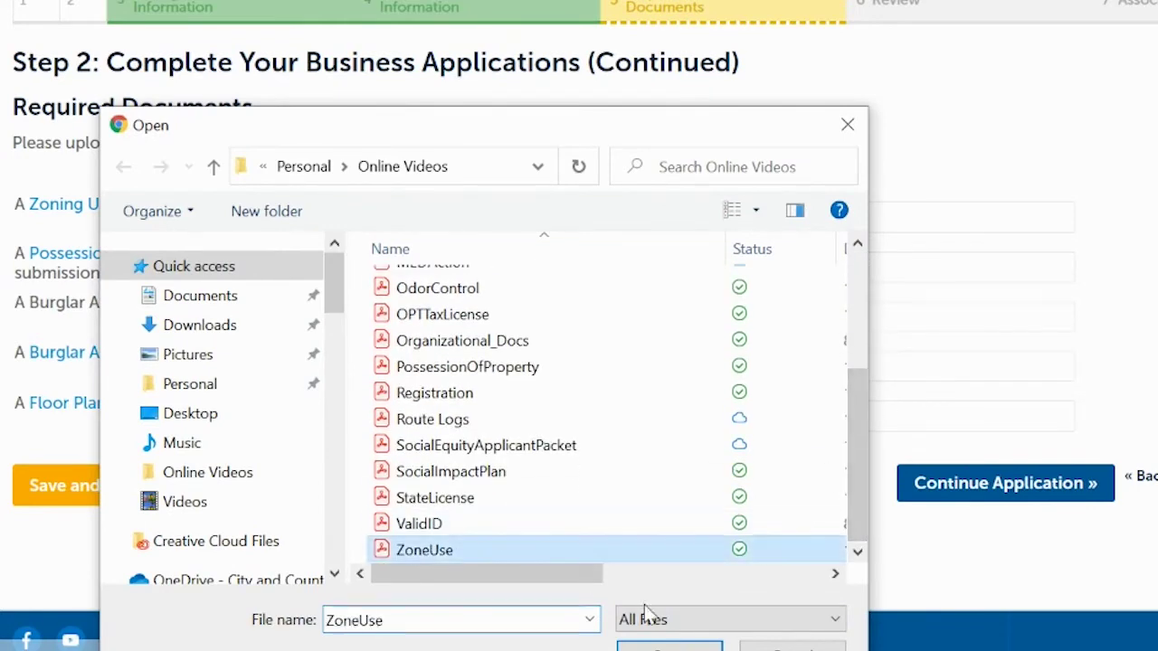
click(669, 646)
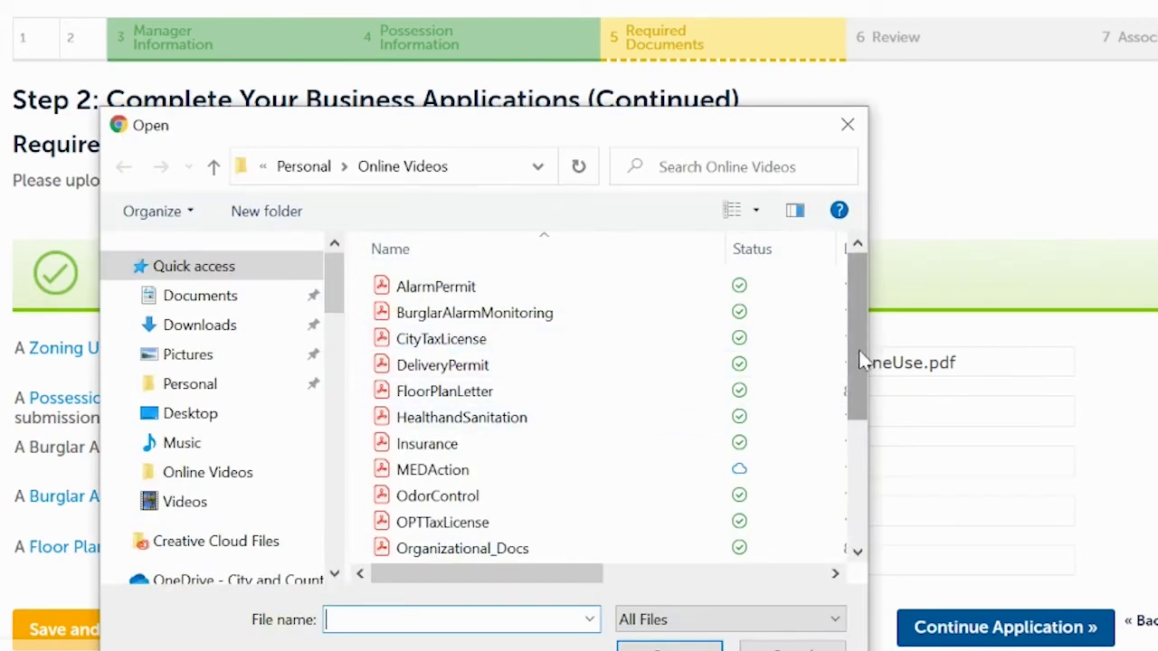
drag(864, 360, 827, 408)
click(478, 464)
click(669, 646)
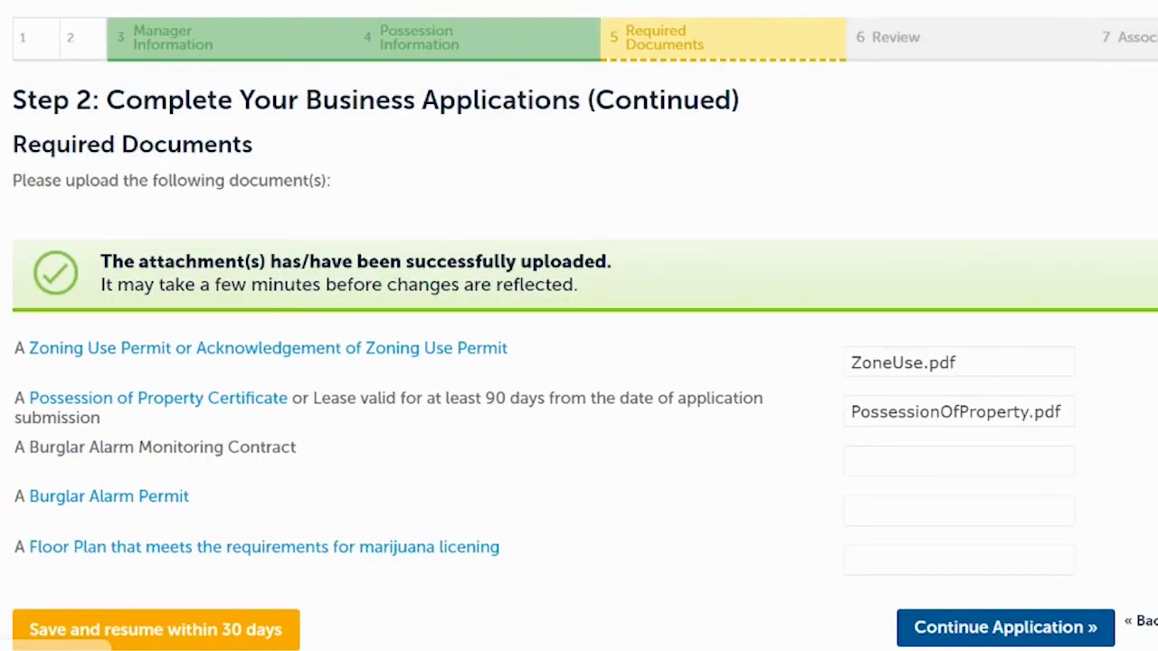
Upload BurglarAlarmMonitoring, AlarmPermit and FloorPlanLetter, then continue to the review step
scroll(579, 326, down, 1)
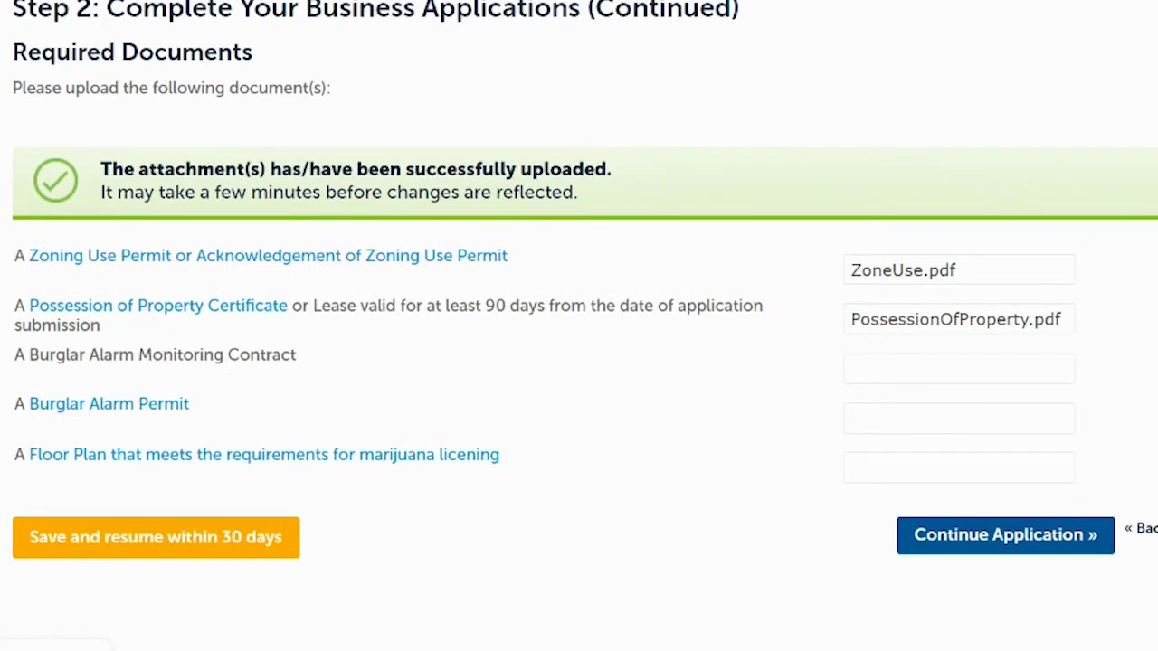
scroll(579, 325, down, 1)
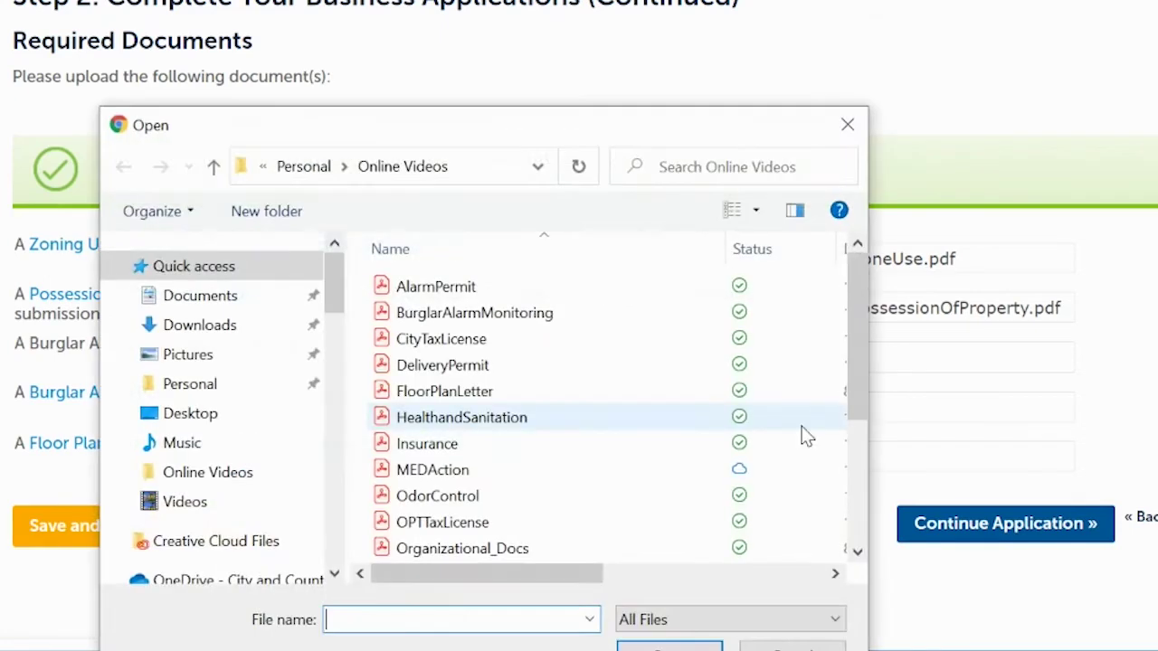
click(496, 321)
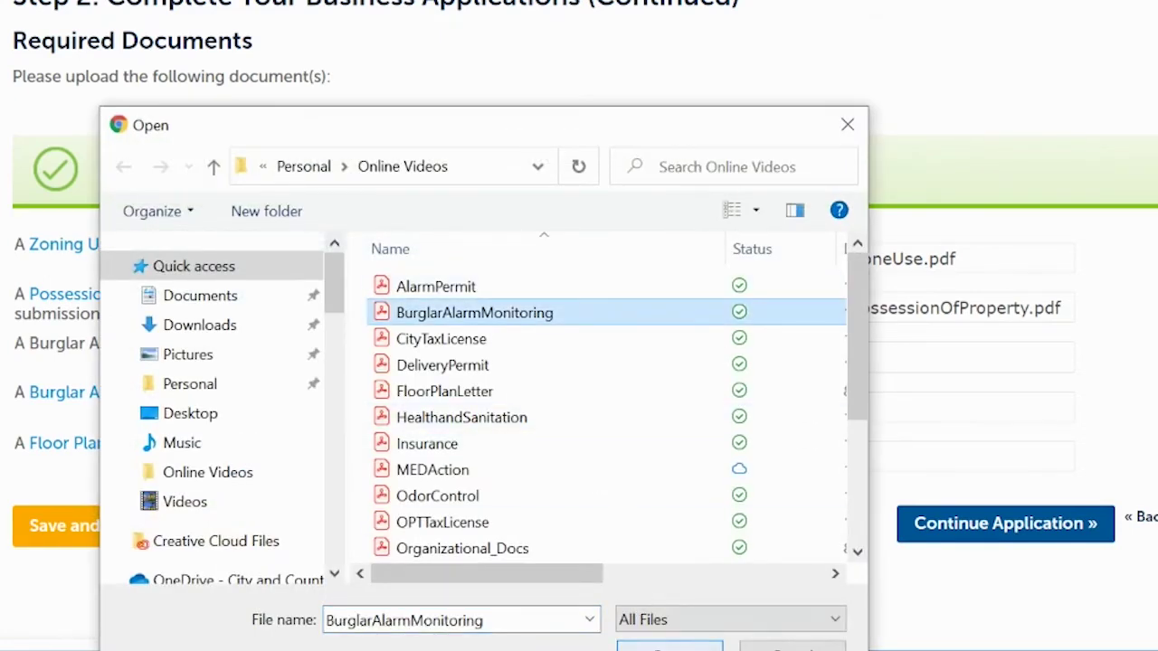
click(639, 639)
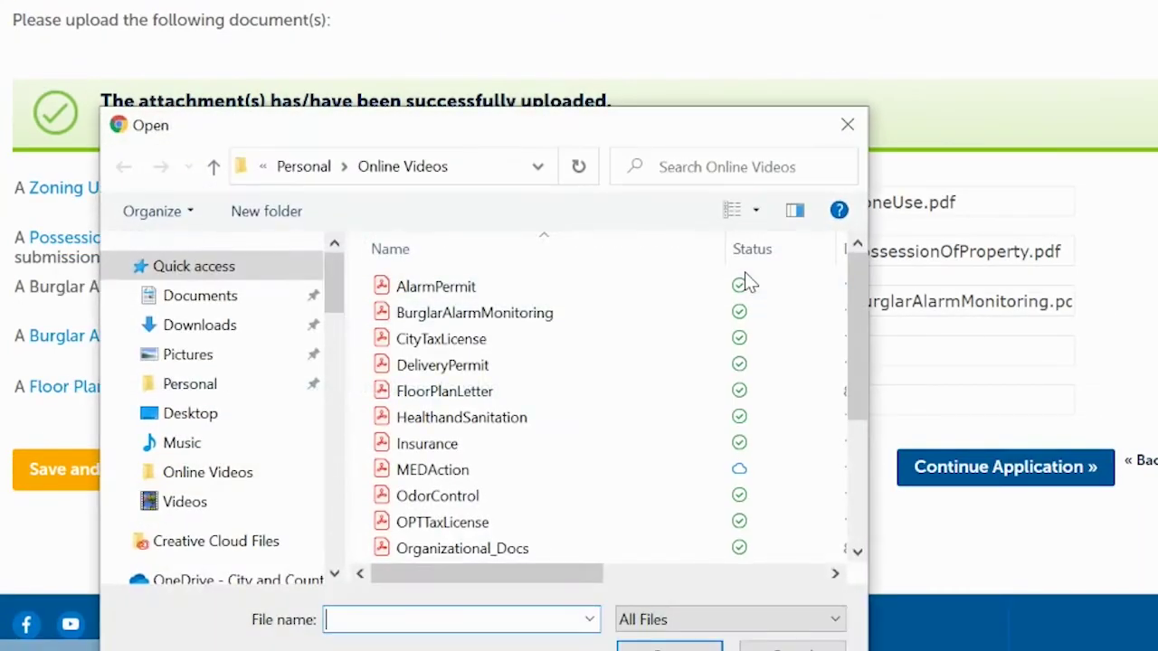
double_click(452, 284)
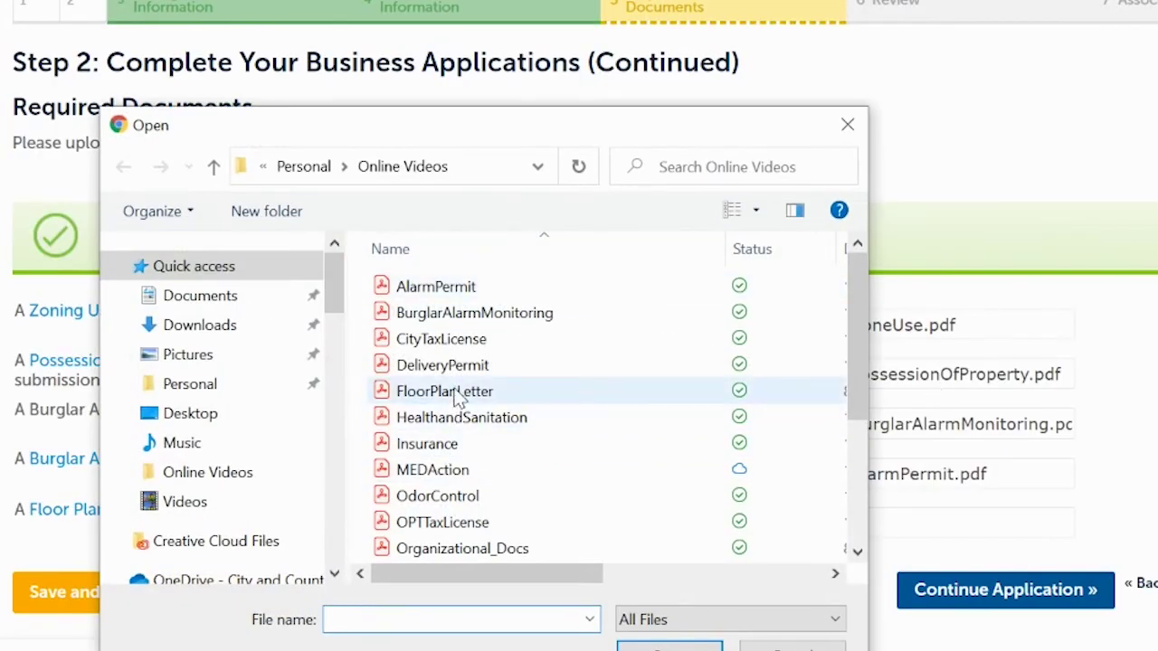
double_click(458, 391)
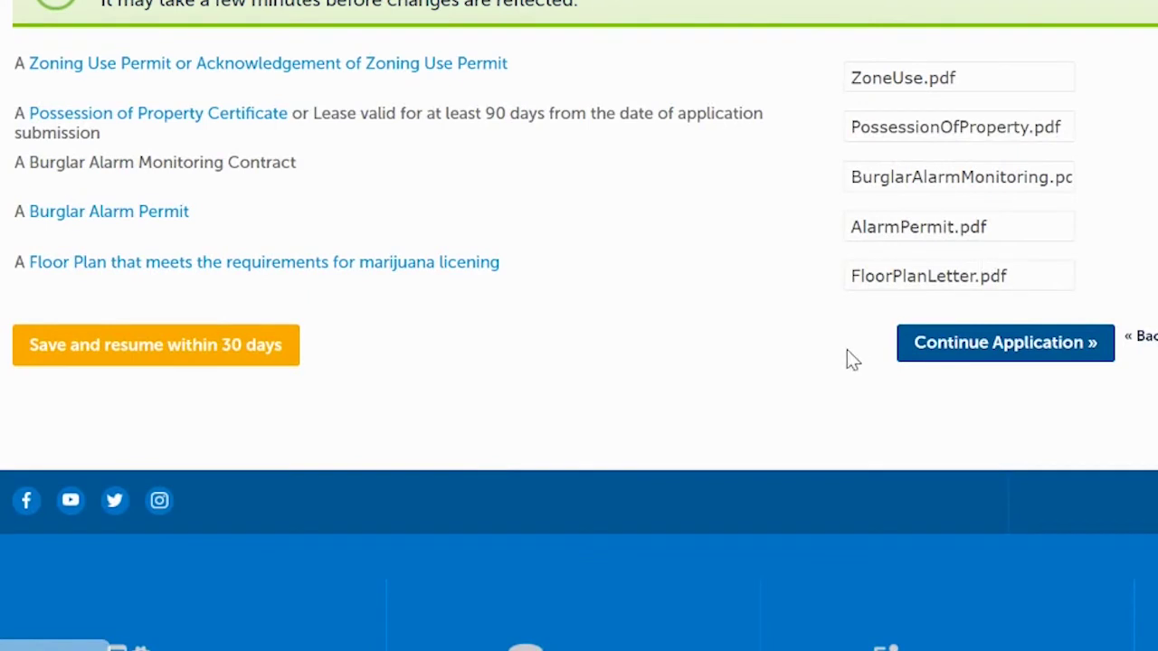
click(991, 351)
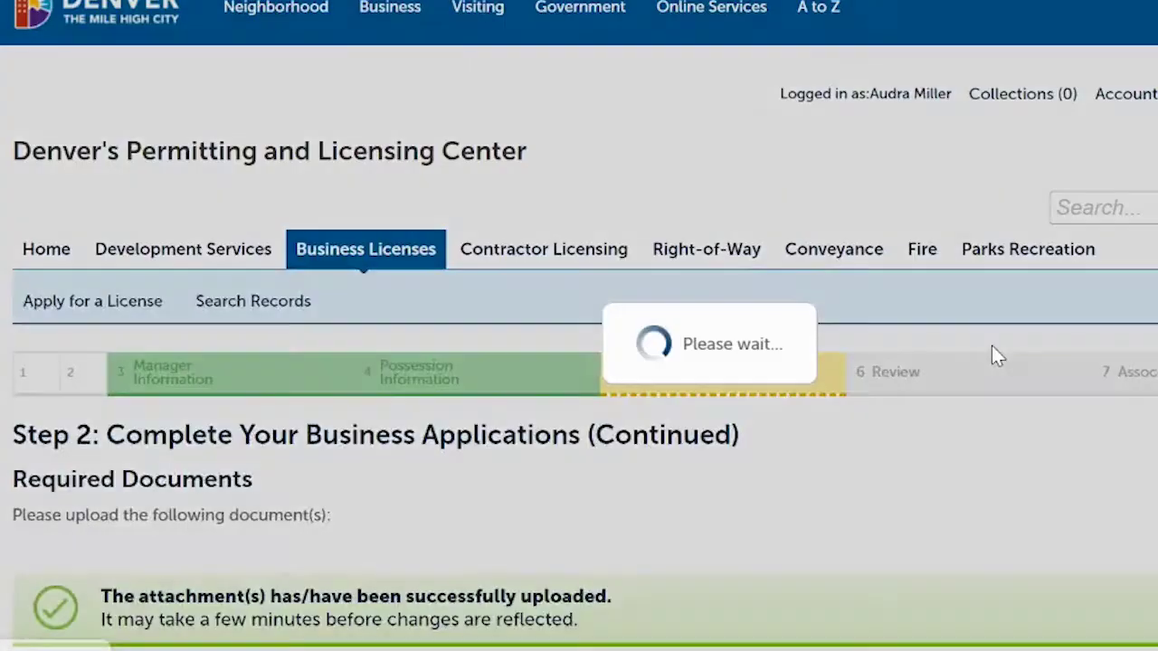
Review the application summary and agree to the oath of application certification
scroll(579, 326, down, 2)
scroll(579, 326, down, 6)
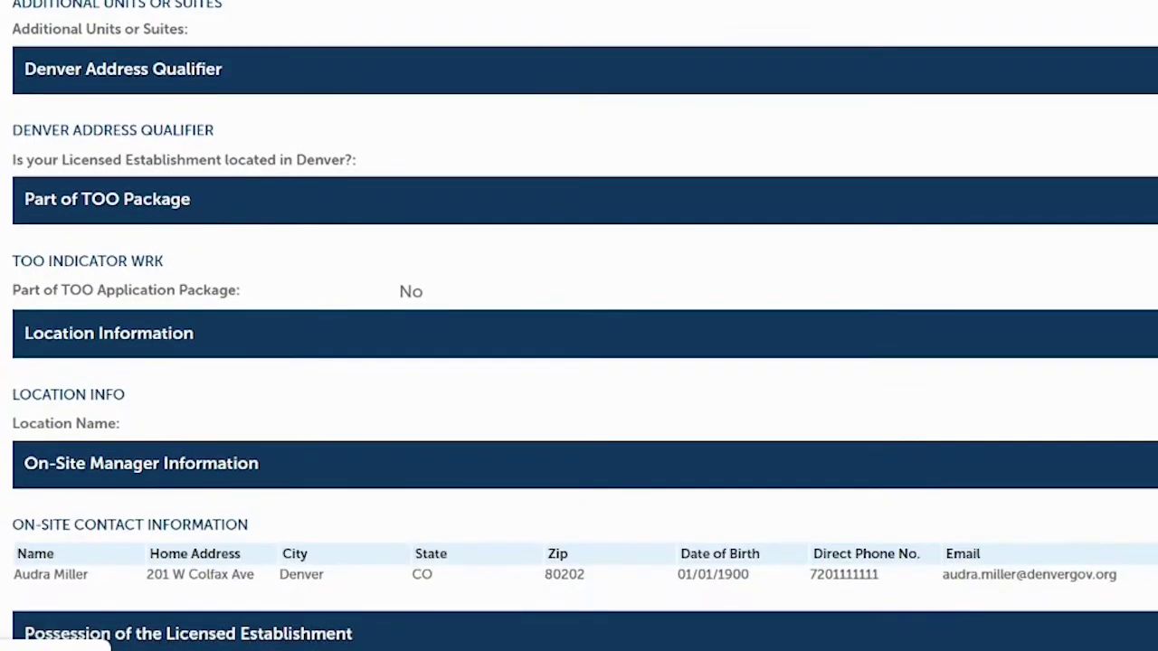
scroll(579, 326, down, 6)
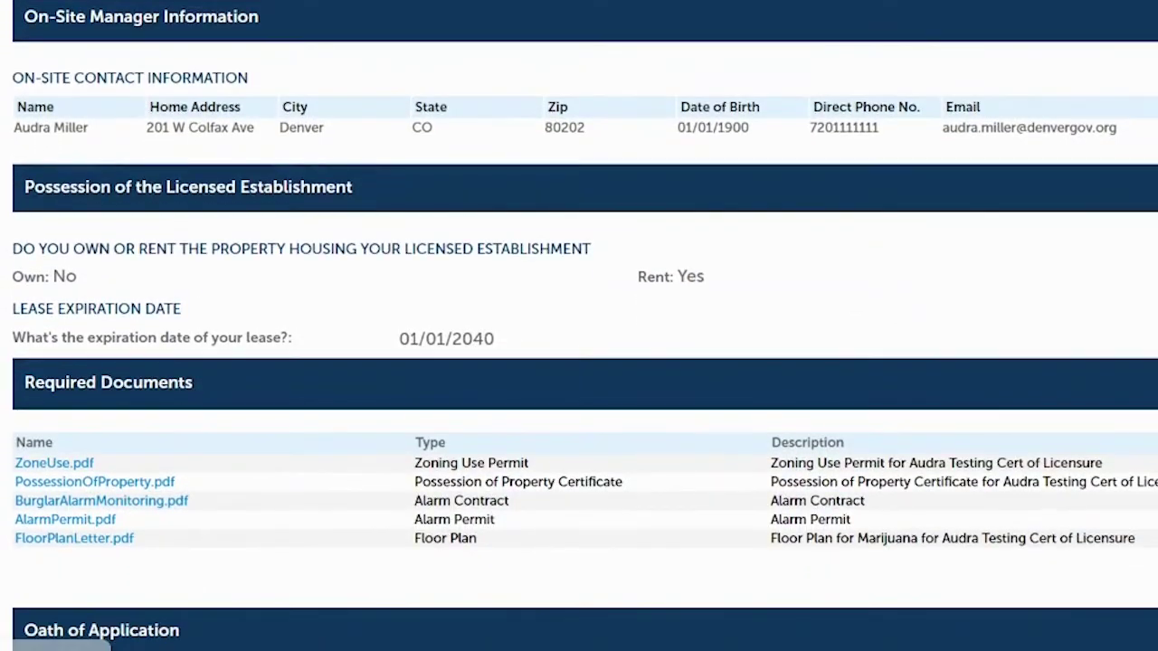
scroll(1115, 325, down, 1)
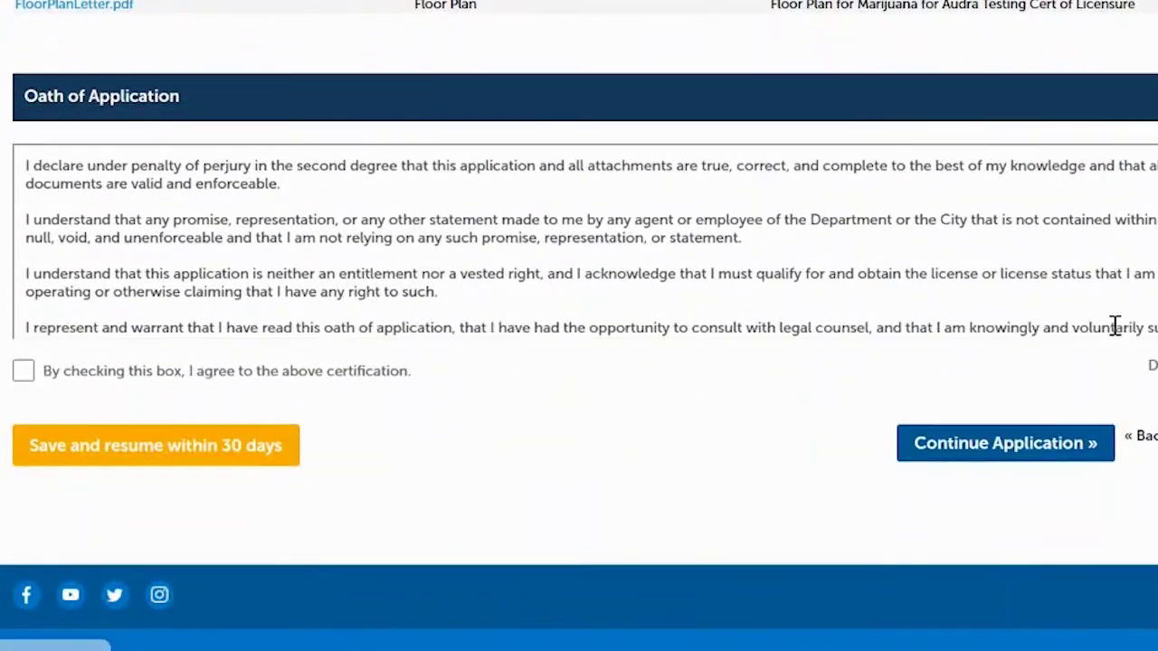
click(24, 370)
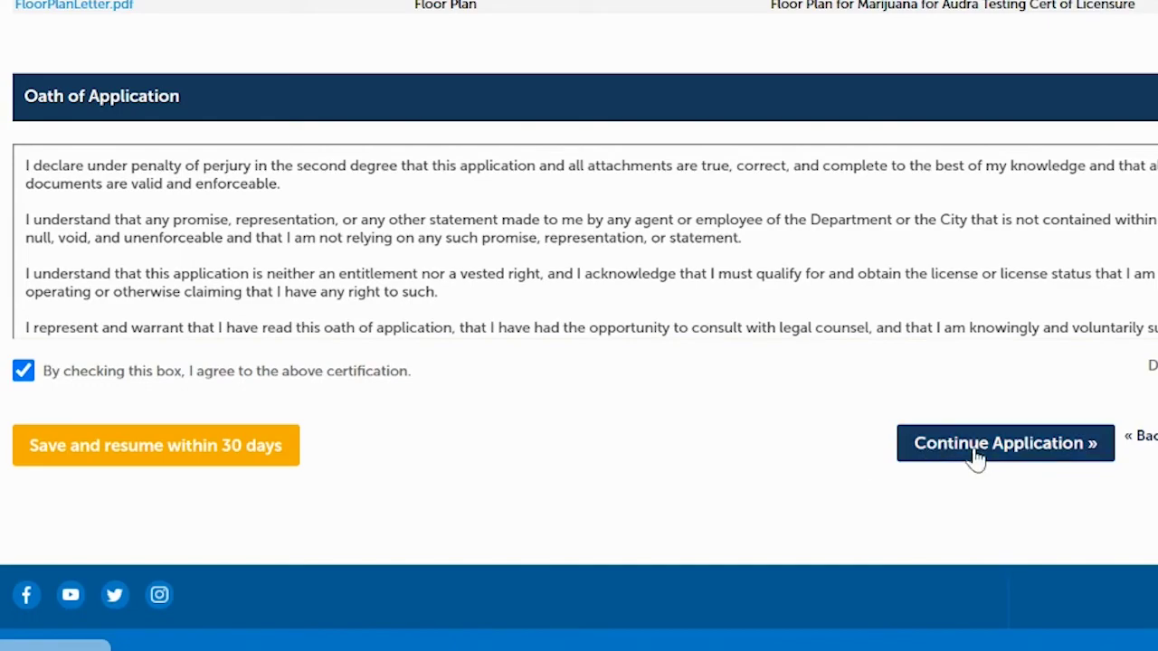
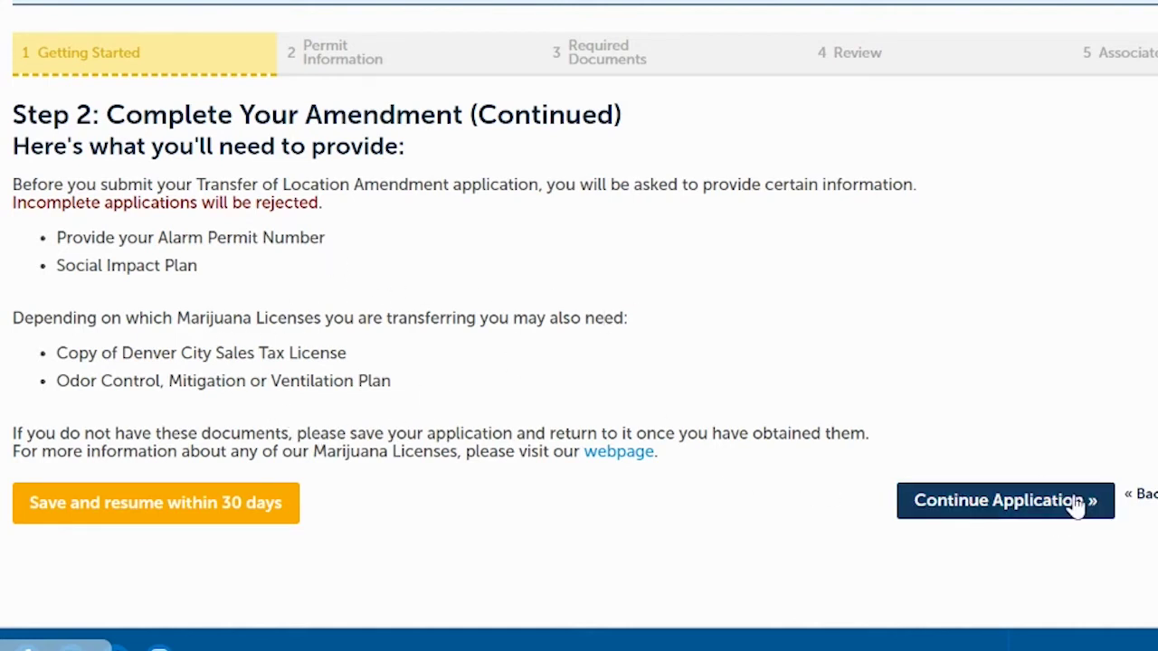
Enter the new location's alarm permit number and advance to the Required Documents step
click(1027, 503)
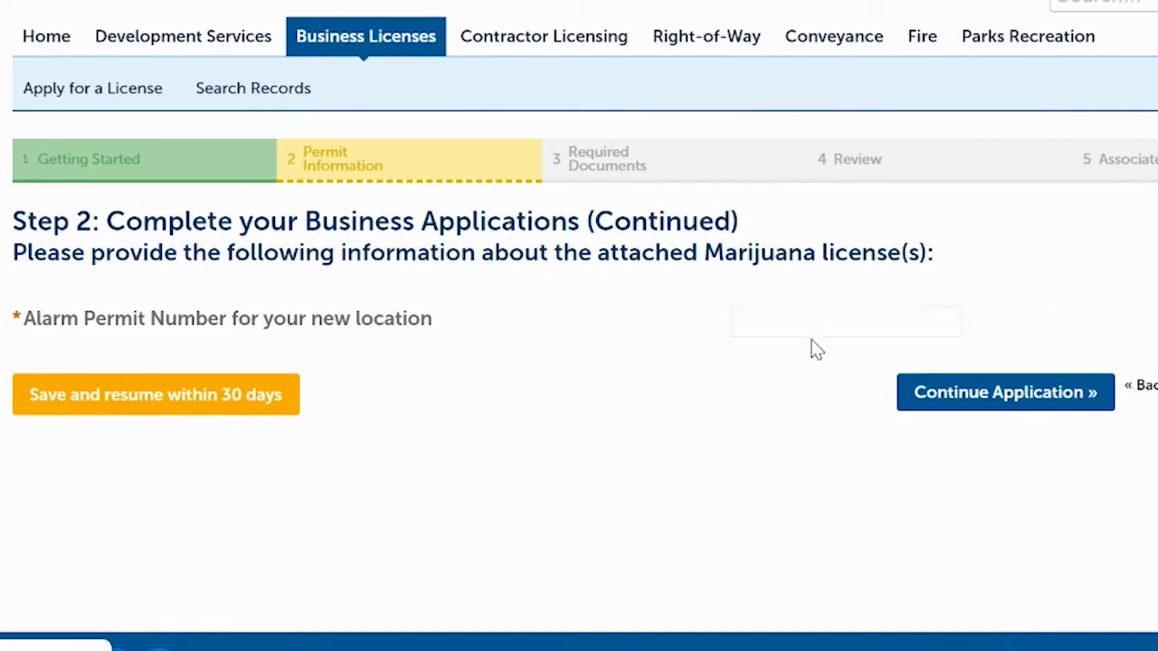
click(825, 330)
text(123456)
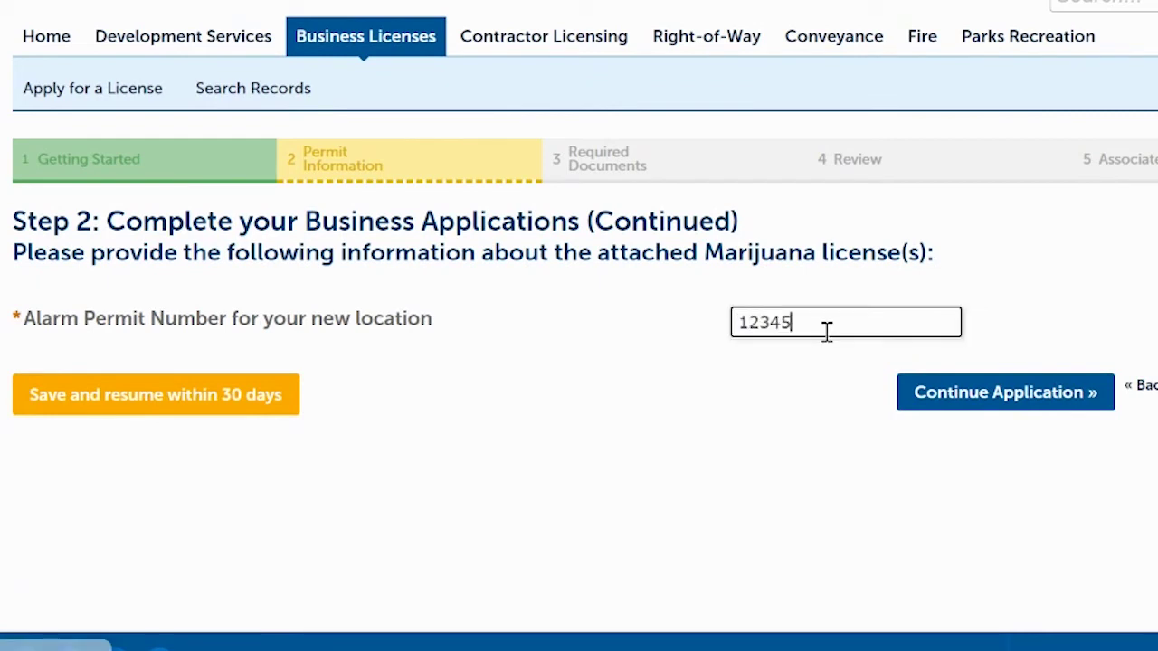
click(982, 402)
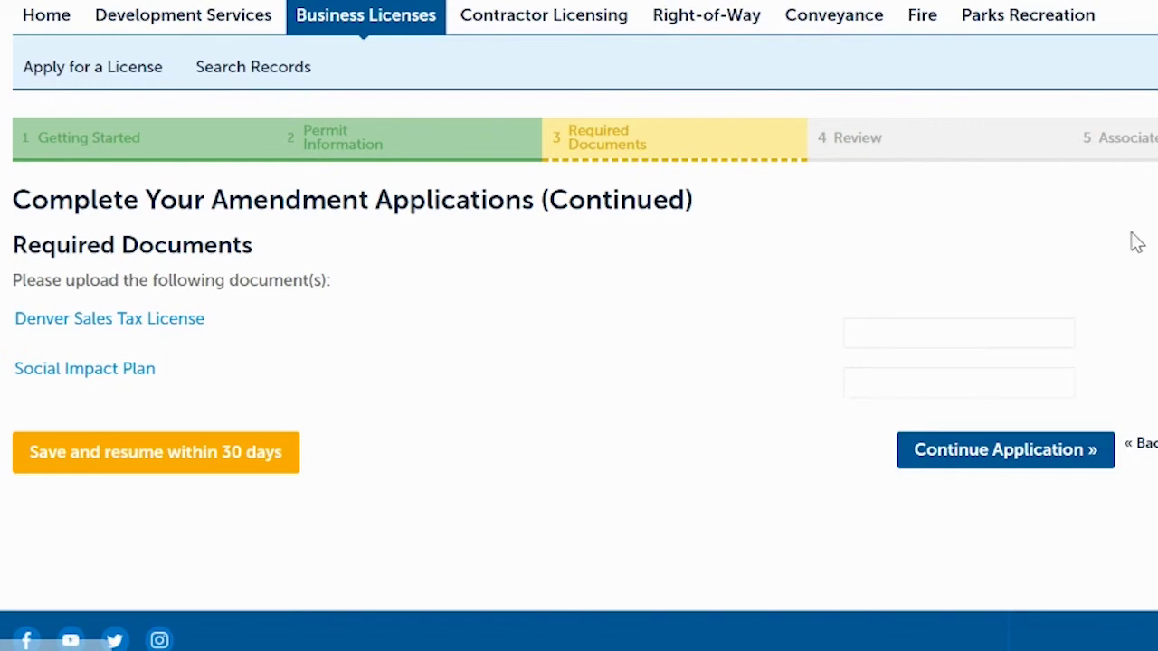
Upload CityTaxLicense.pdf as the Sales Tax License and SocialImpactPlan.pdf as the Social Impact Plan
key(Return)
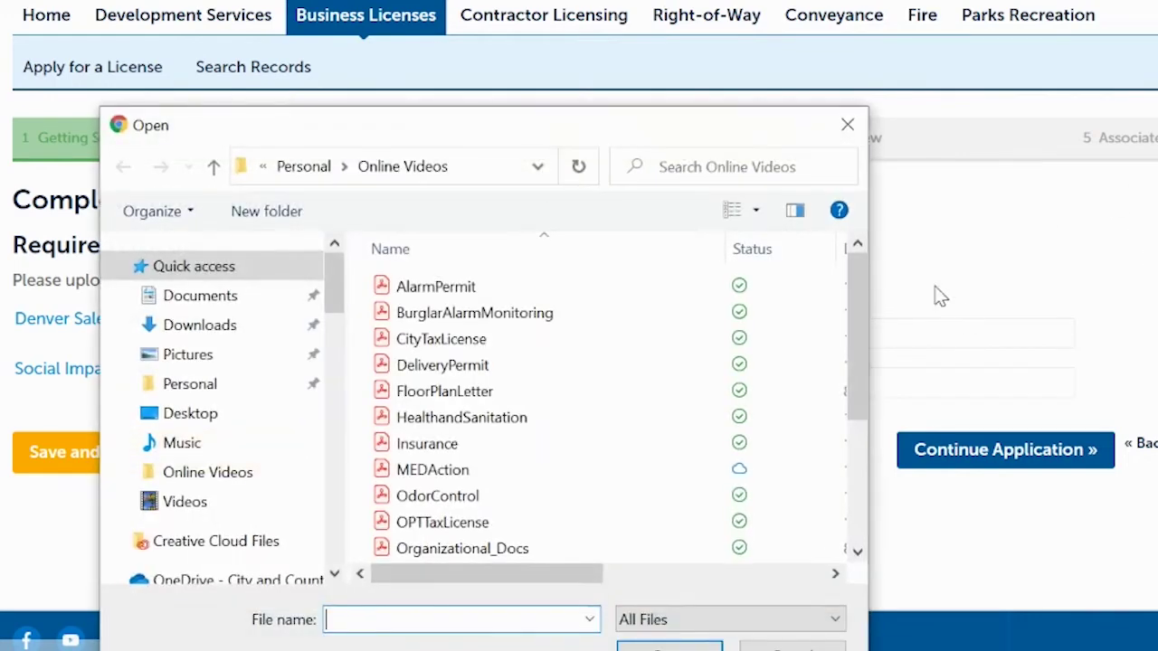
click(475, 340)
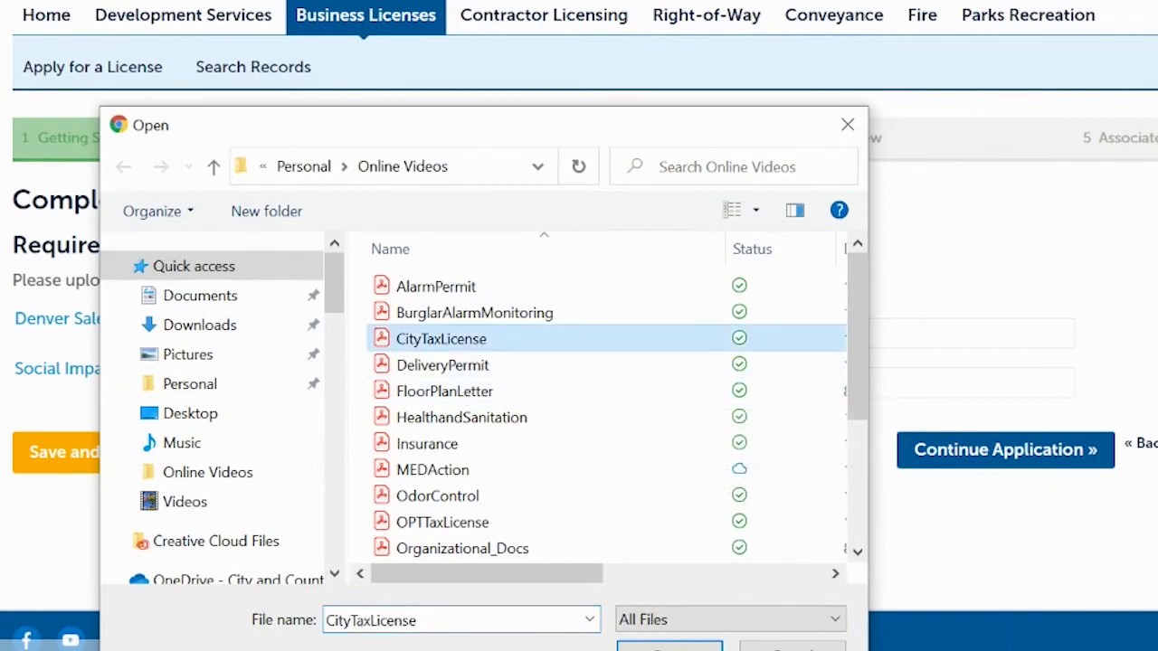
click(670, 646)
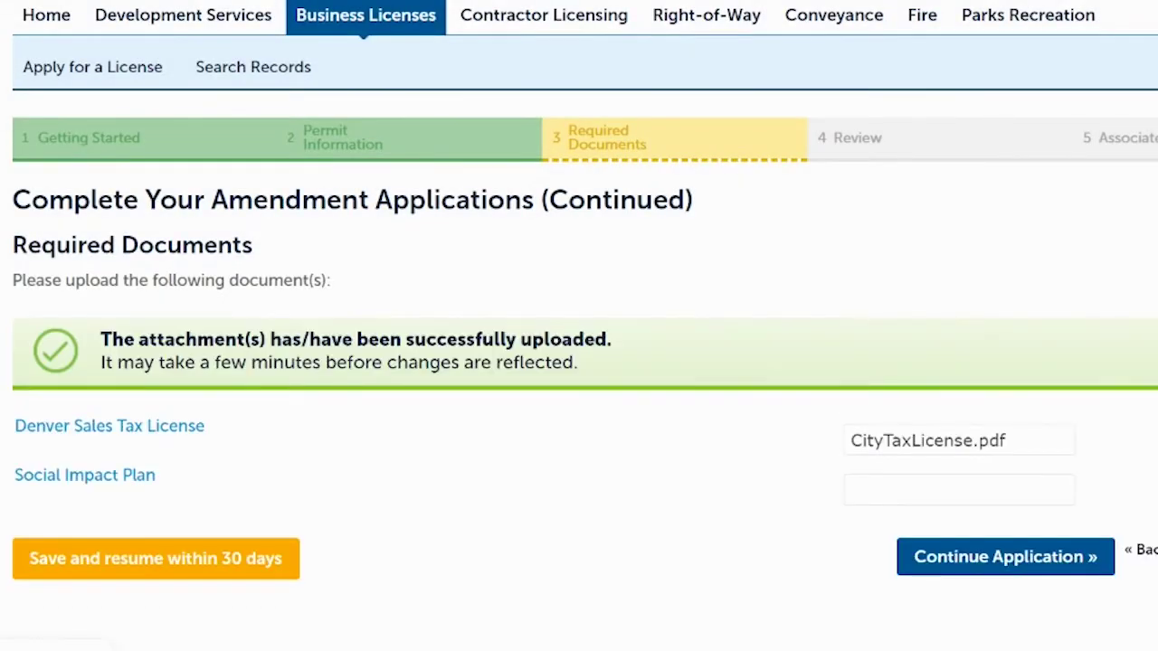
scroll(579, 326, down, 2)
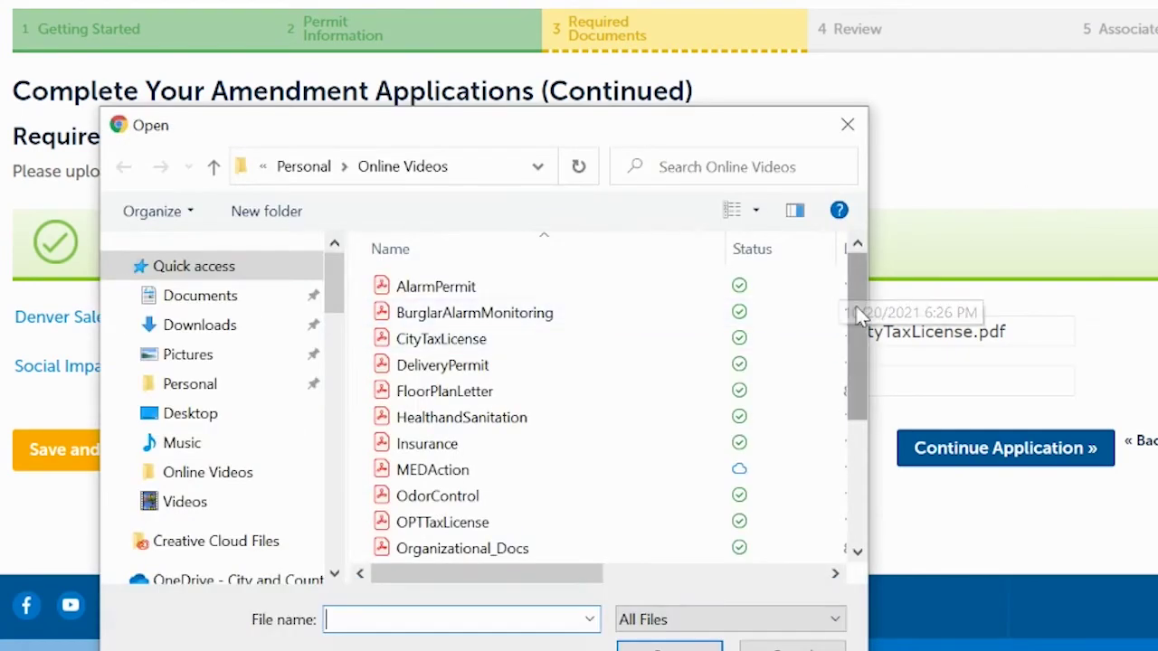
drag(855, 305, 731, 434)
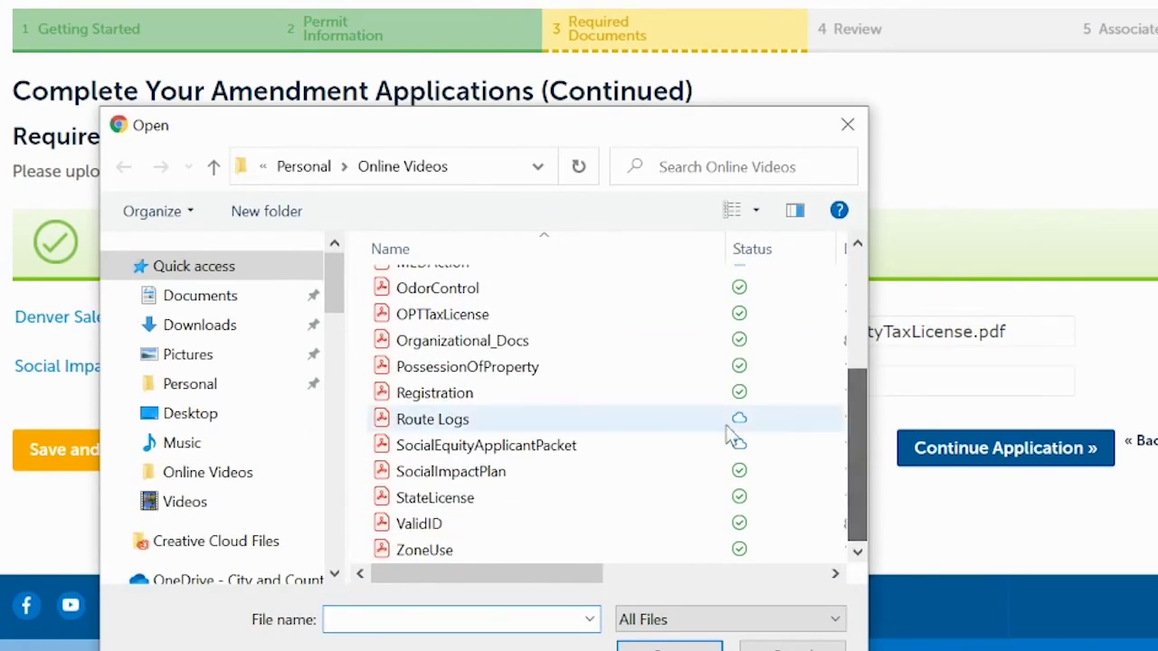
click(572, 476)
click(669, 646)
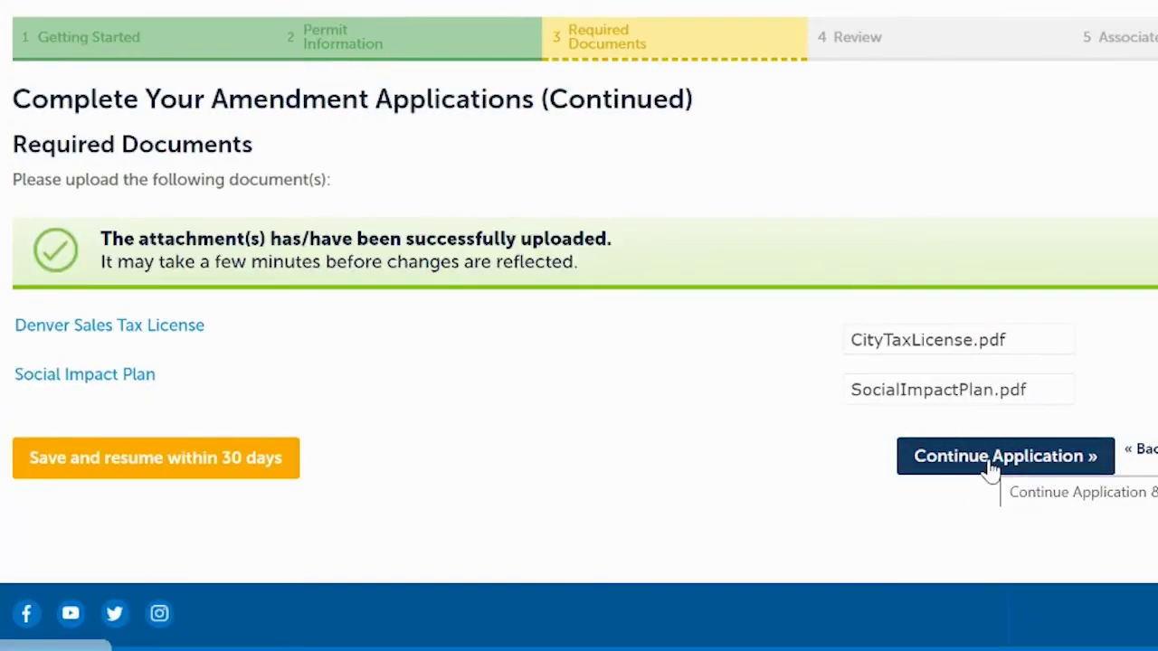
click(993, 466)
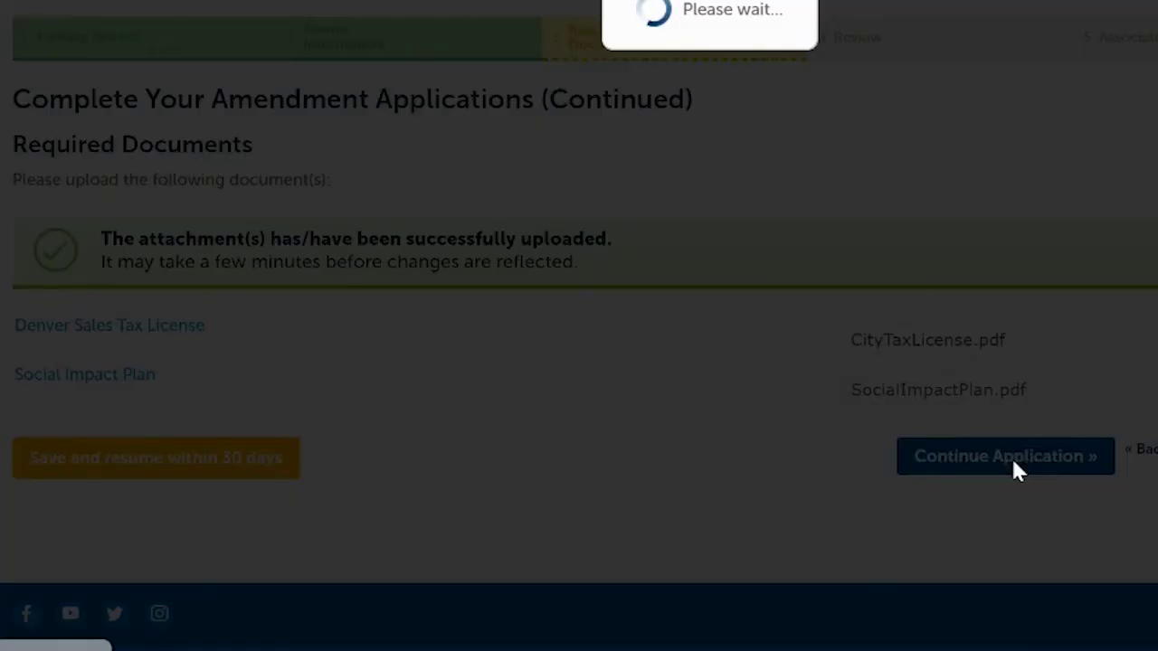
Certify the Oath of Application on the Review page and continue the application
scroll(579, 362, down, 9)
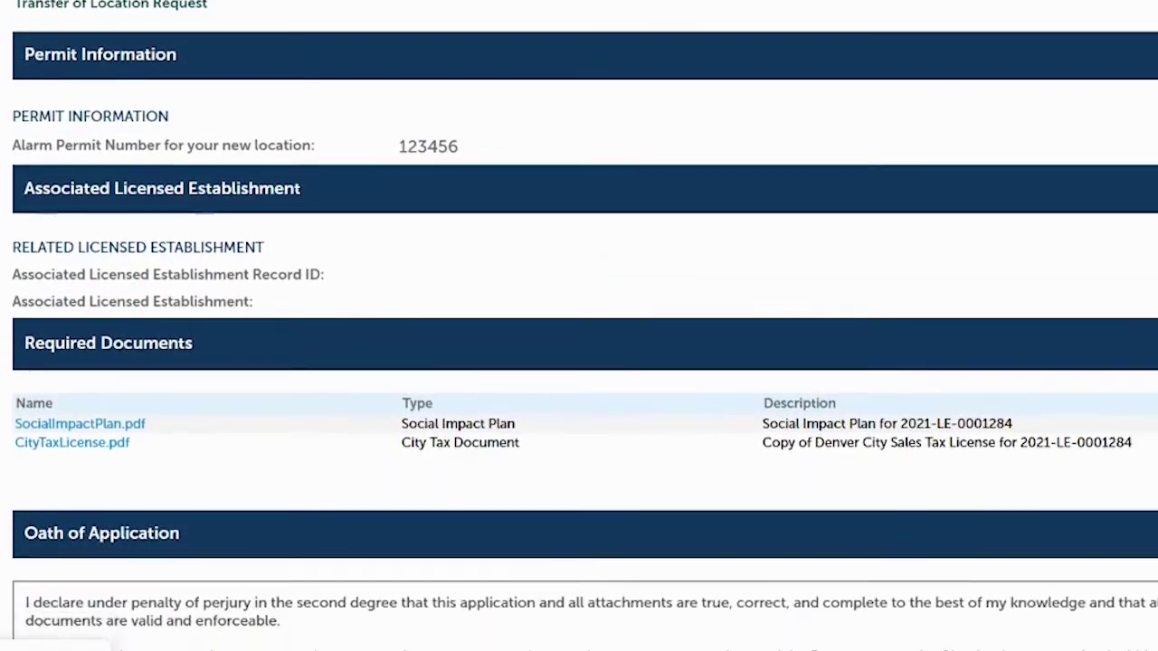
scroll(909, 406, down, 3)
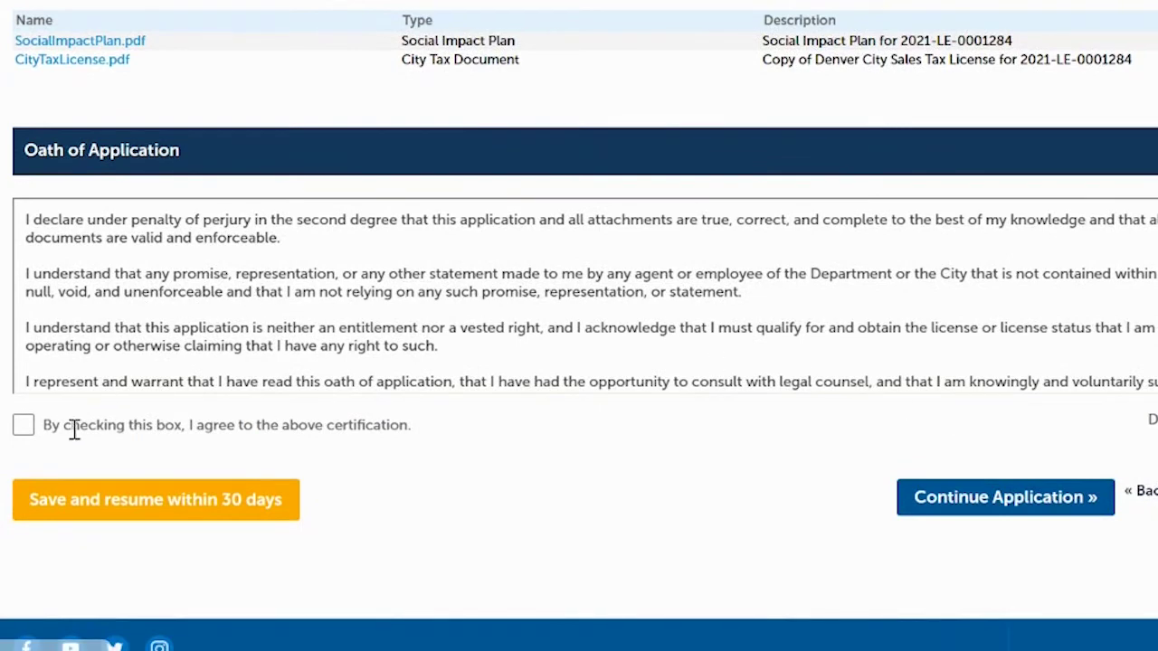
click(23, 424)
click(964, 500)
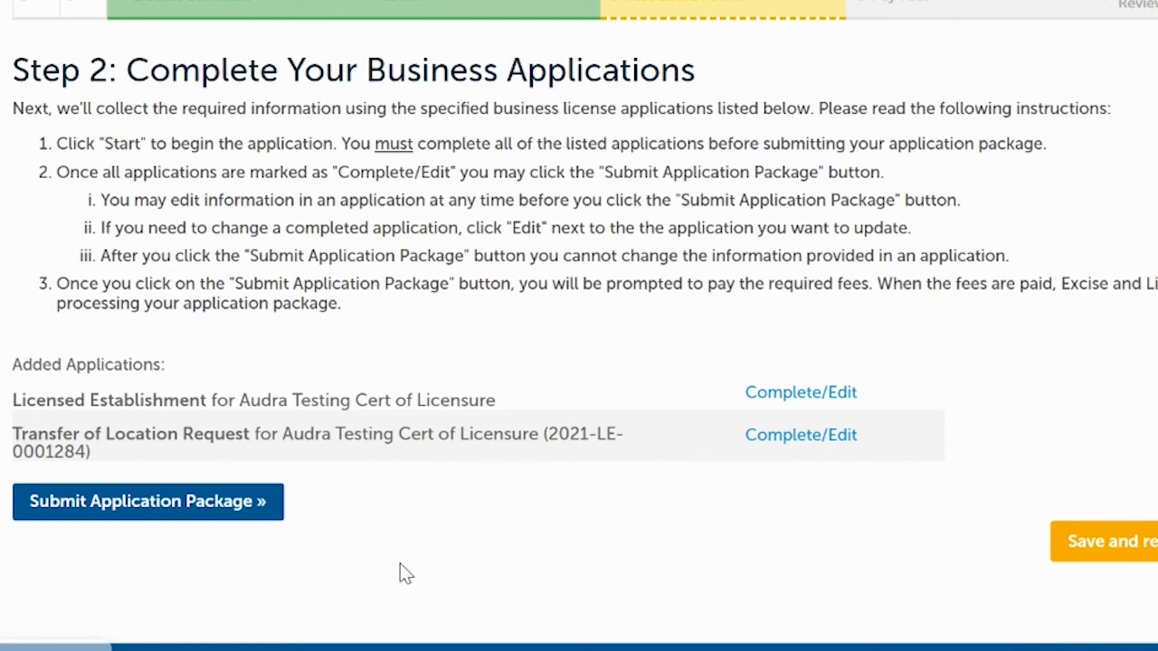
Submit the application package and open My Records from the receipt's 'here' link
click(192, 509)
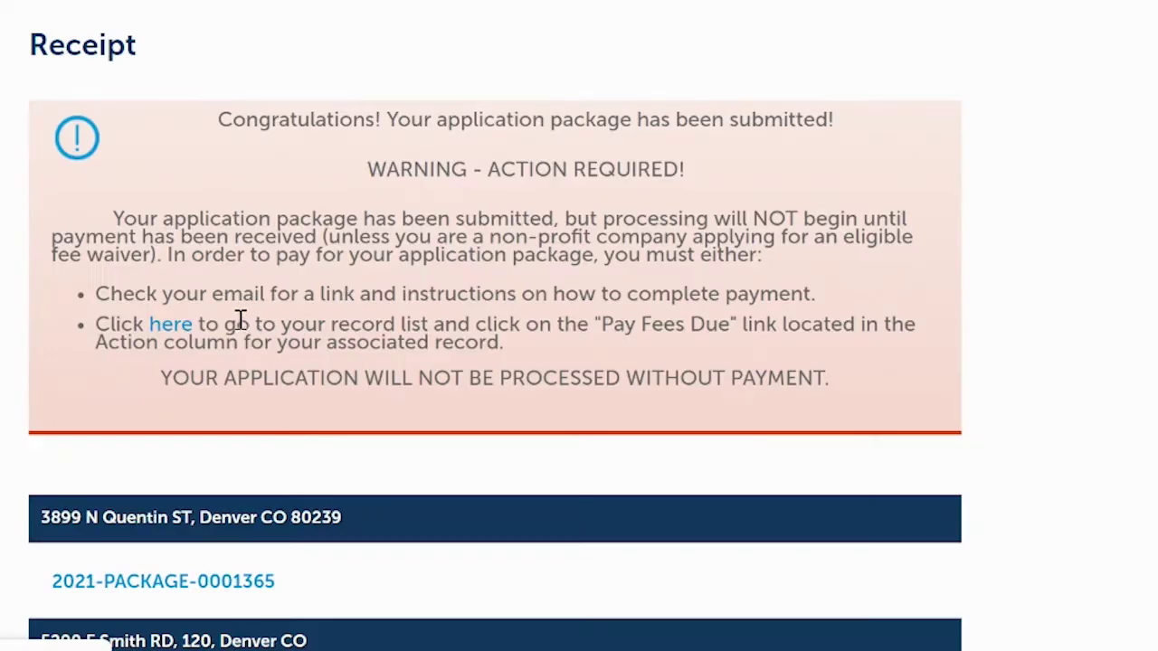
click(171, 328)
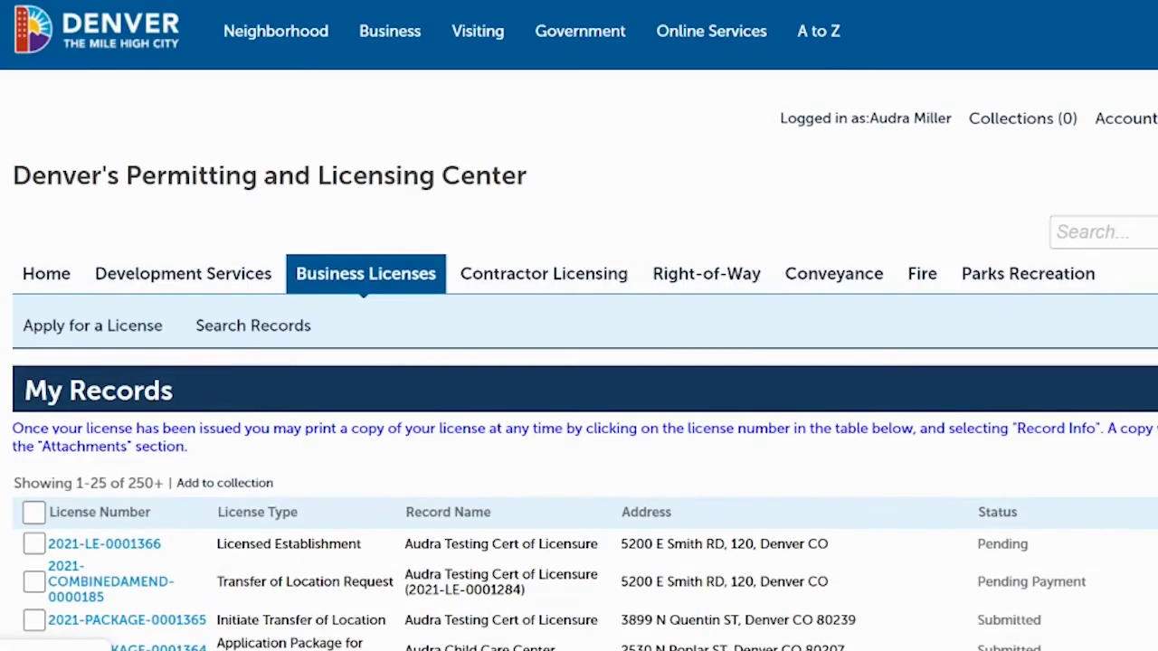
scroll(579, 326, down, 9)
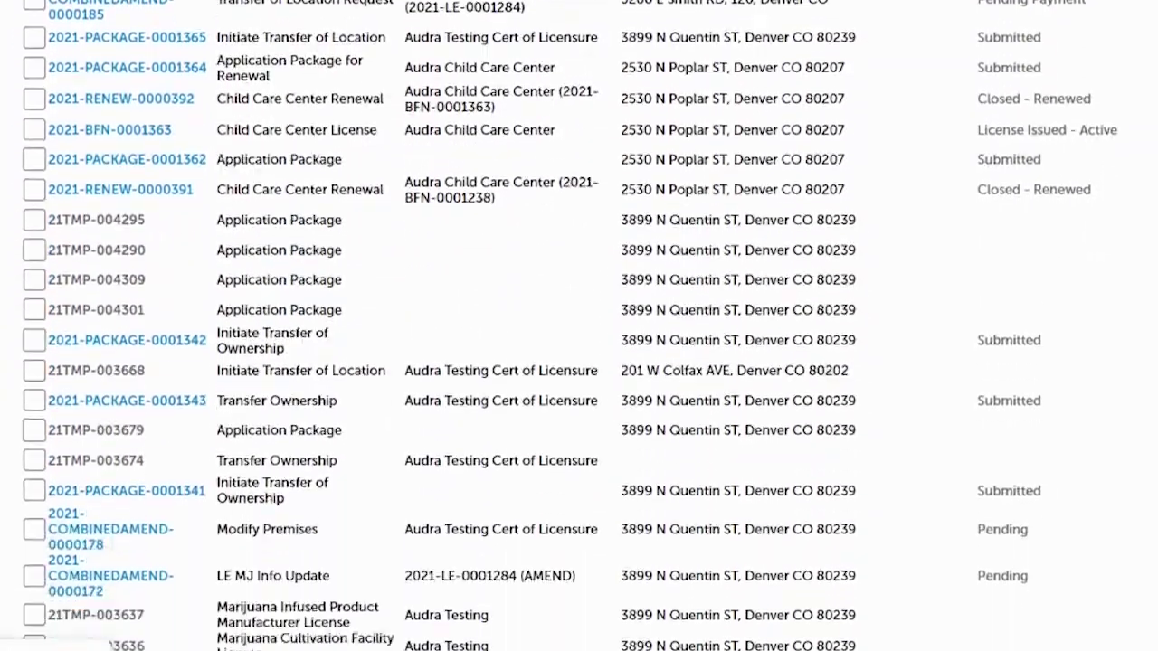
scroll(579, 326, up, 4)
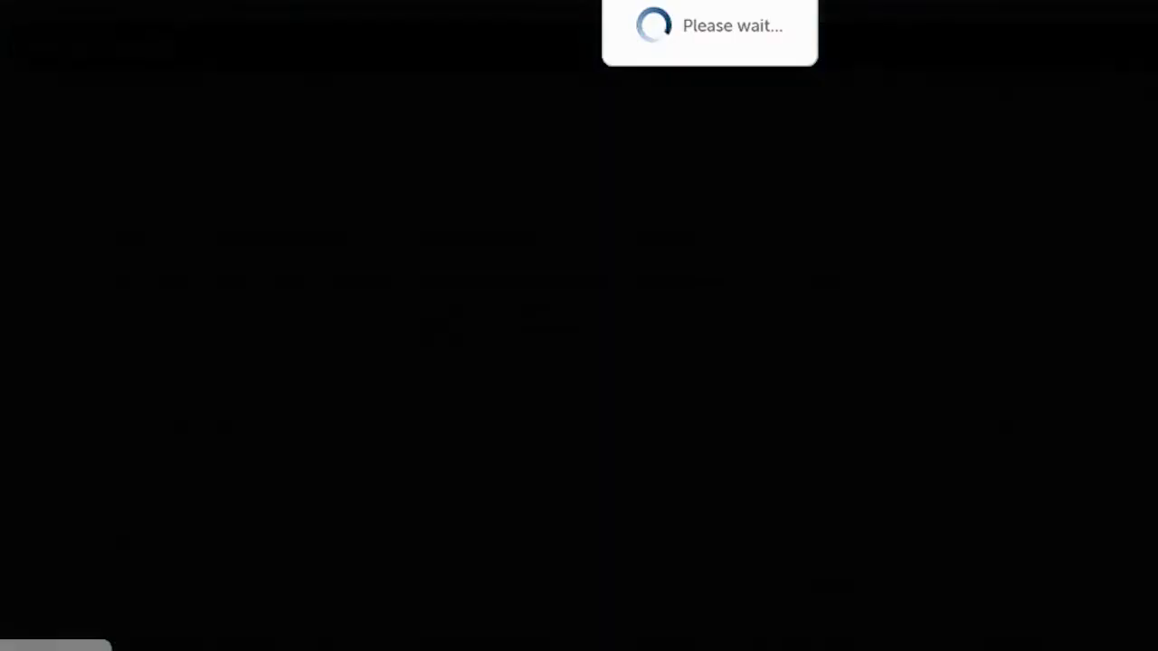
Accept the $2,500.00 Application Fees and proceed to Denver Pay Online
scroll(579, 362, down, 2)
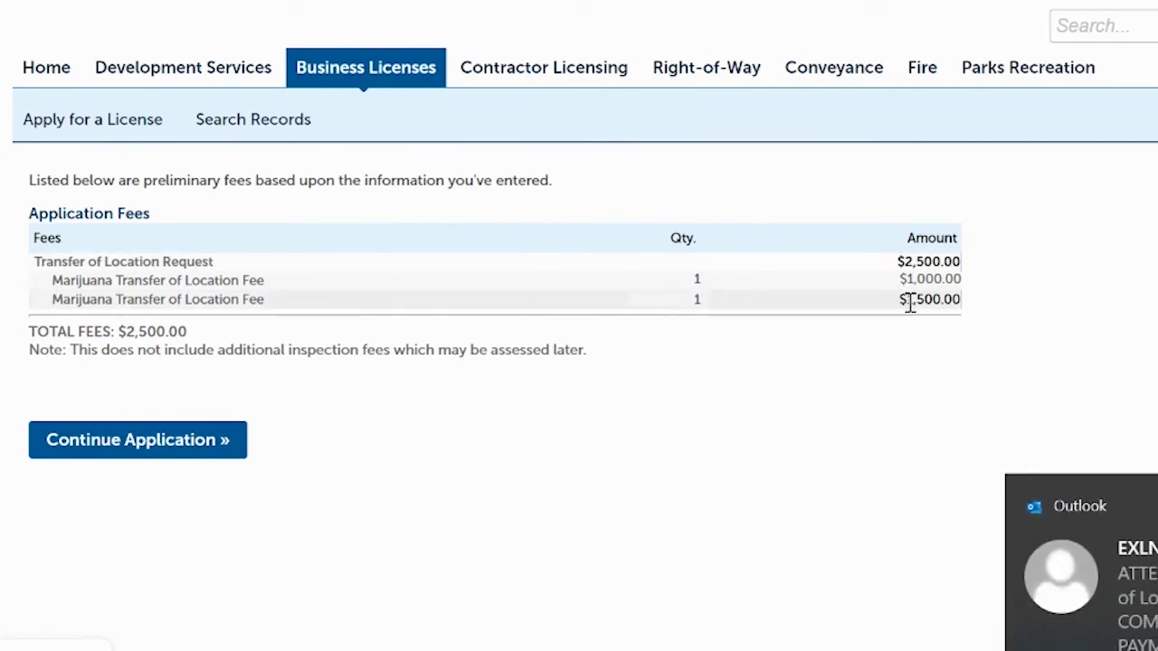
click(191, 446)
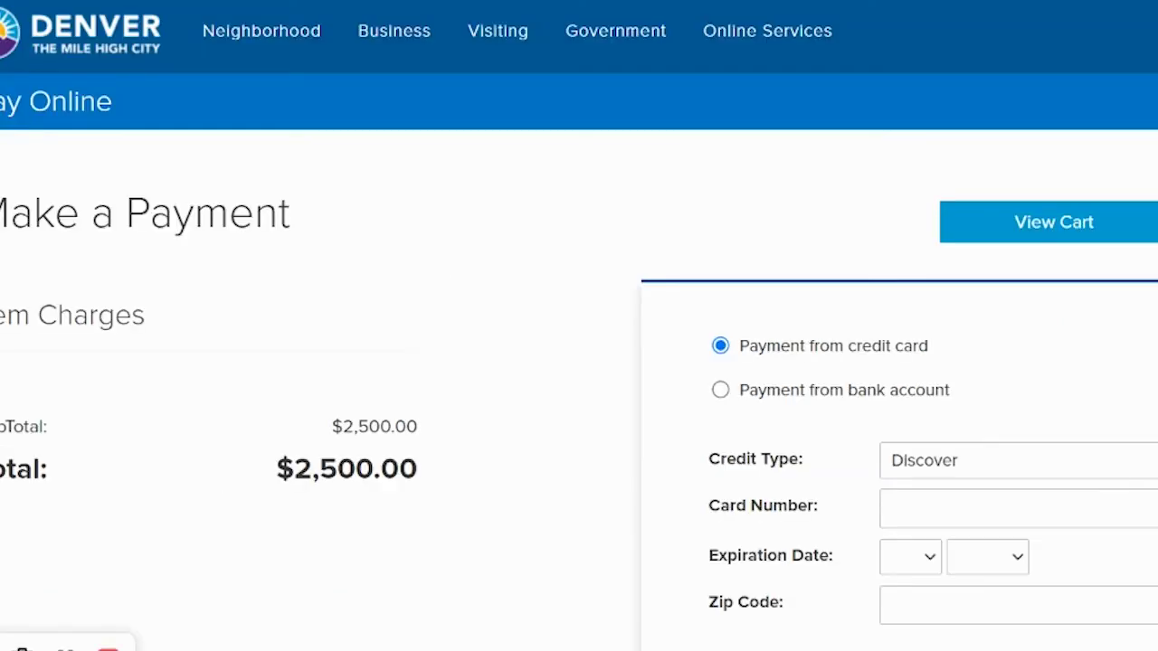
Choose Visa Card as the credit type and enter the card number
scroll(579, 325, down, 3)
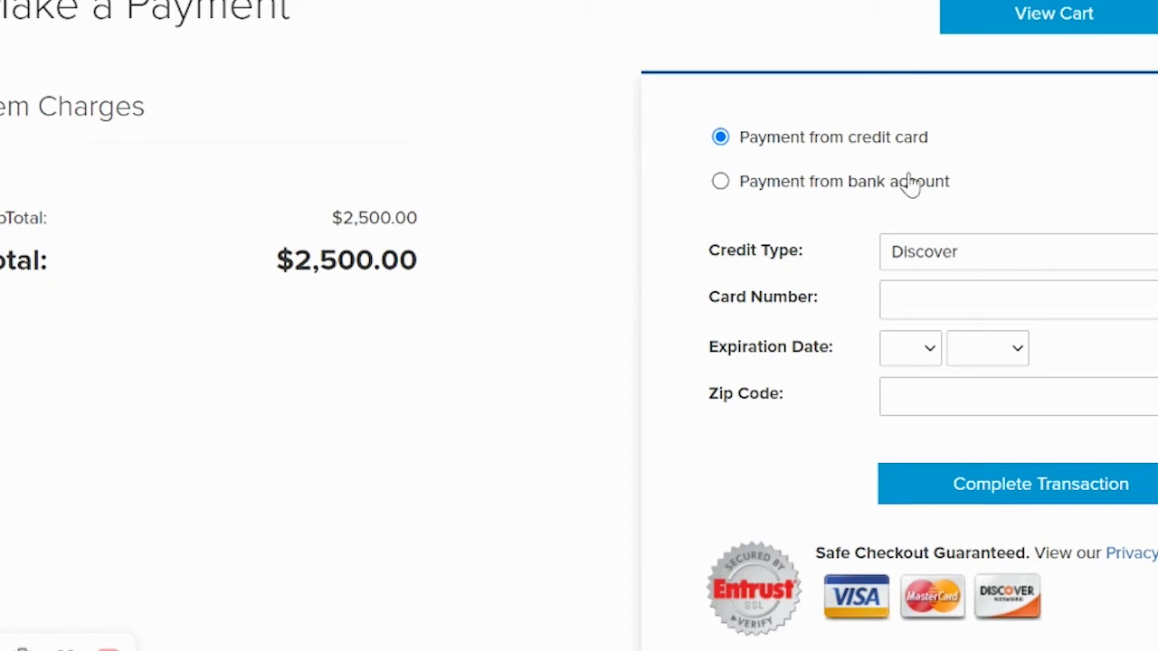
click(968, 258)
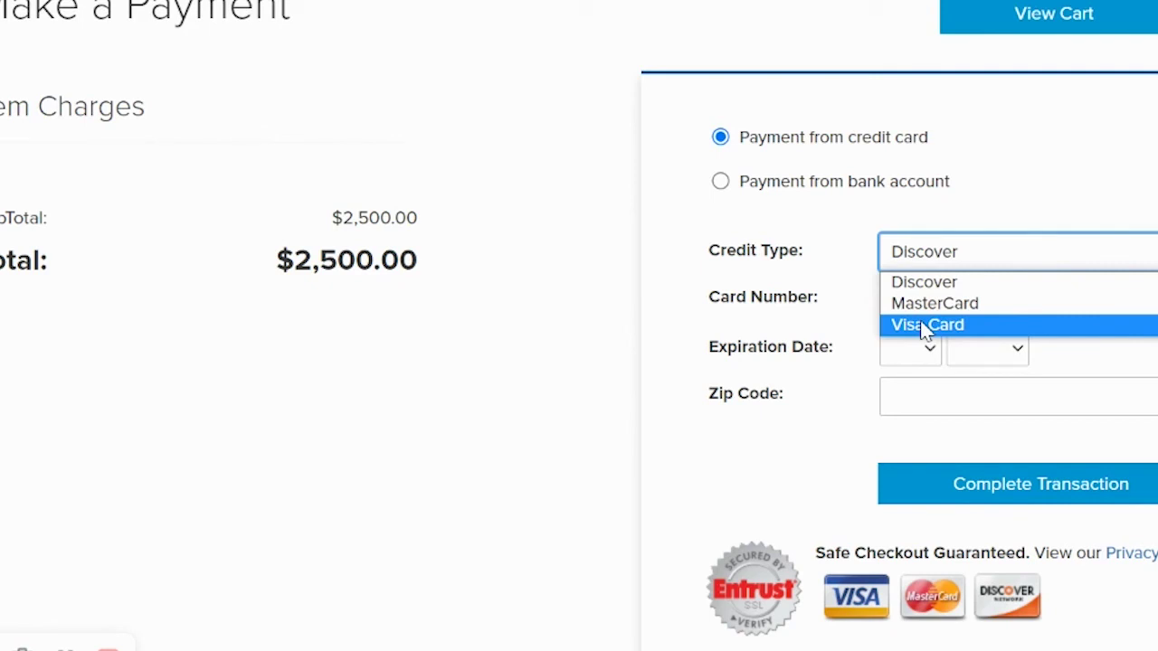
click(923, 325)
click(936, 307)
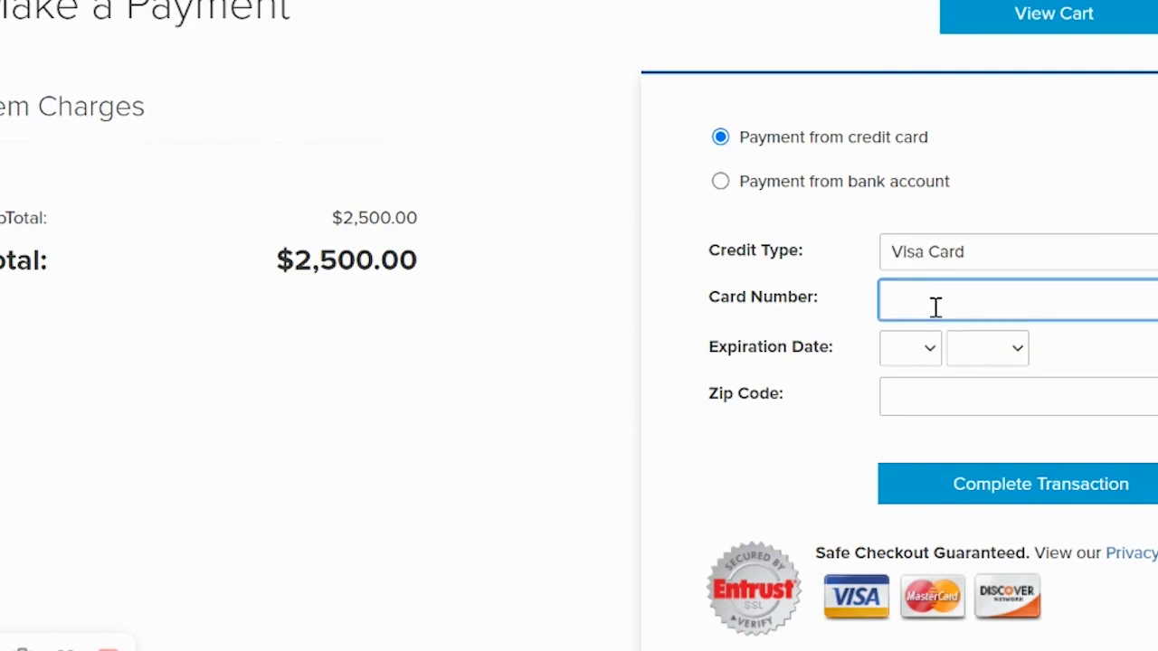
text(4111111111111111)
Set the card expiry to 02/2037, enter the billing zip code, and complete the transaction
click(914, 349)
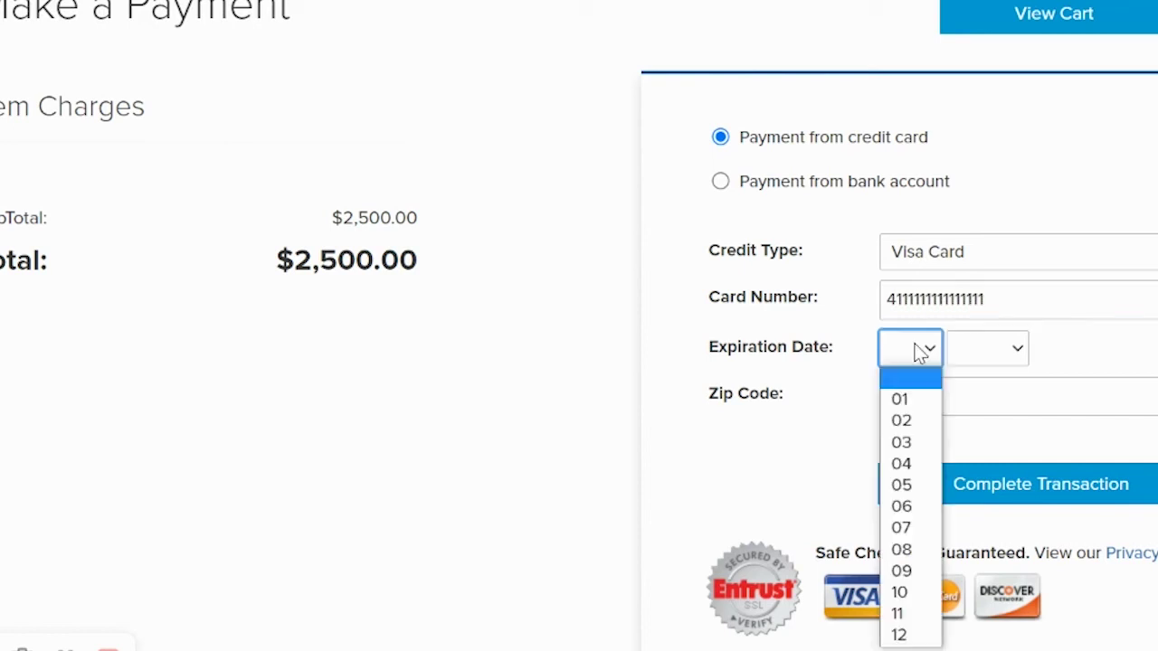
click(905, 421)
click(964, 352)
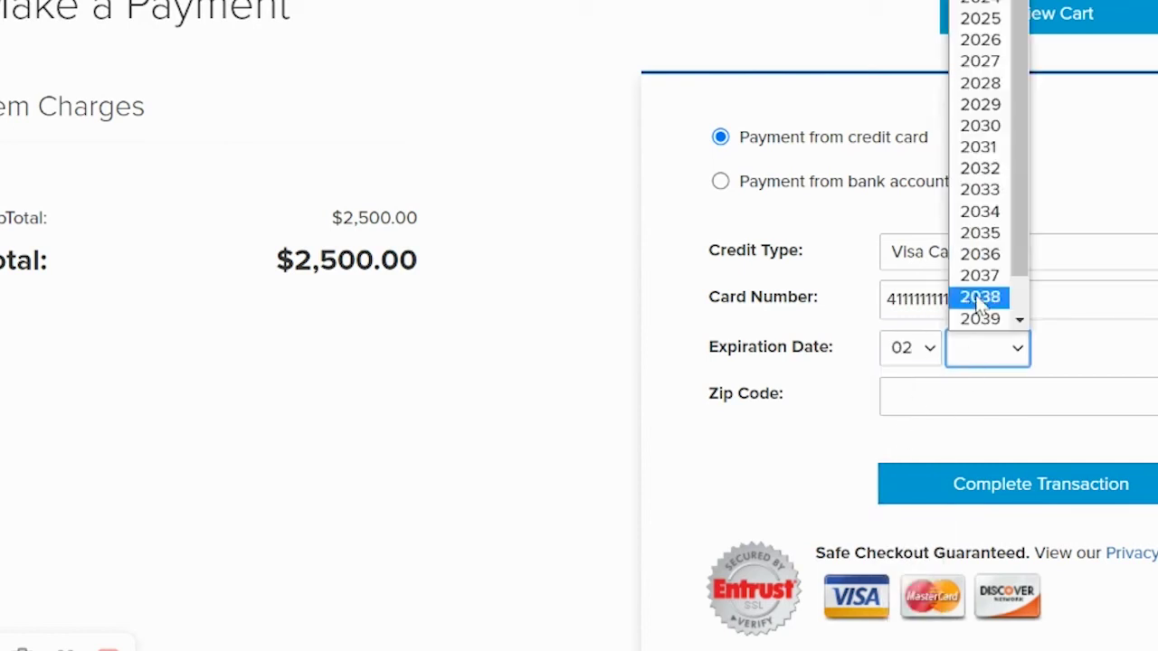
click(975, 277)
click(912, 399)
text(802)
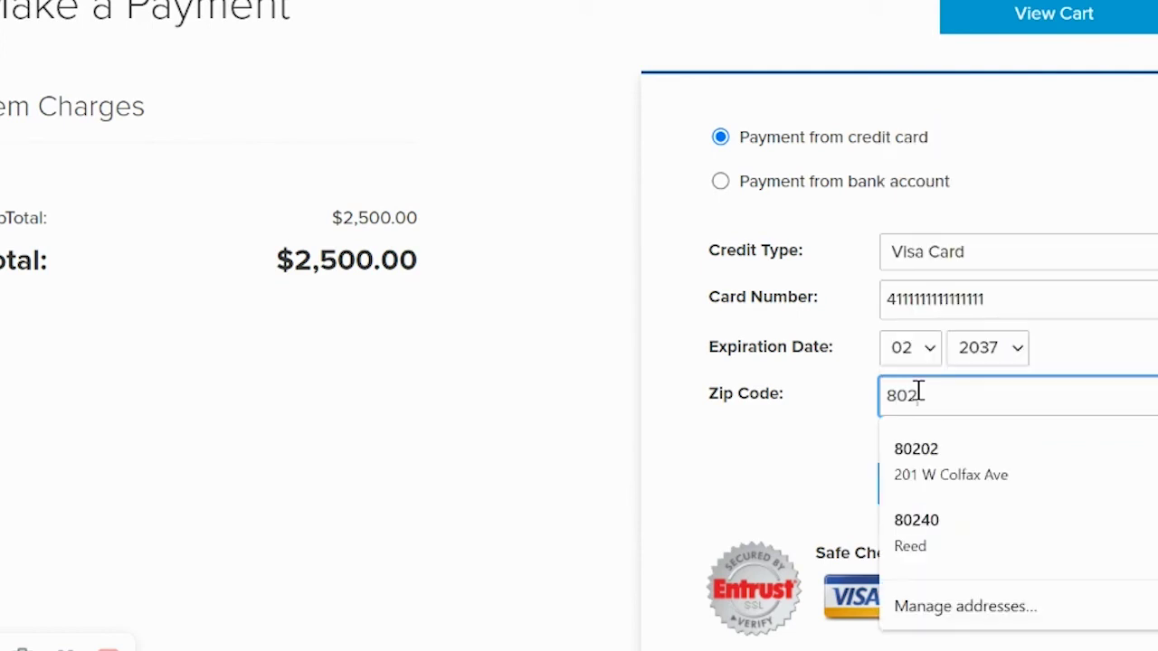
text(02)
click(931, 462)
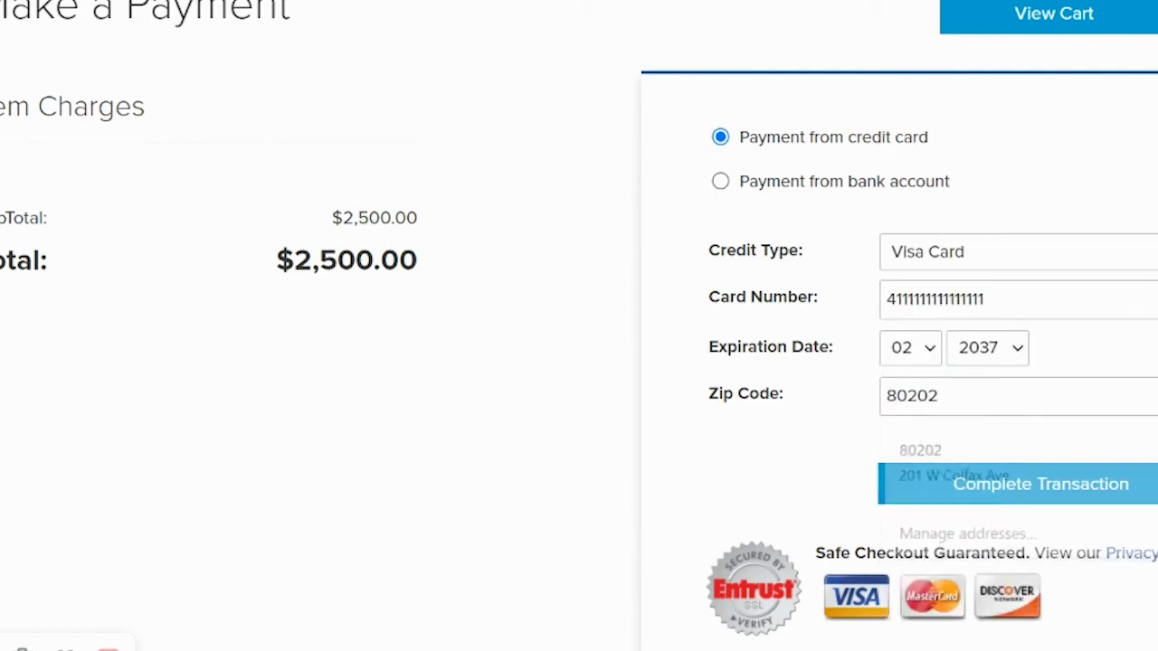
click(1018, 493)
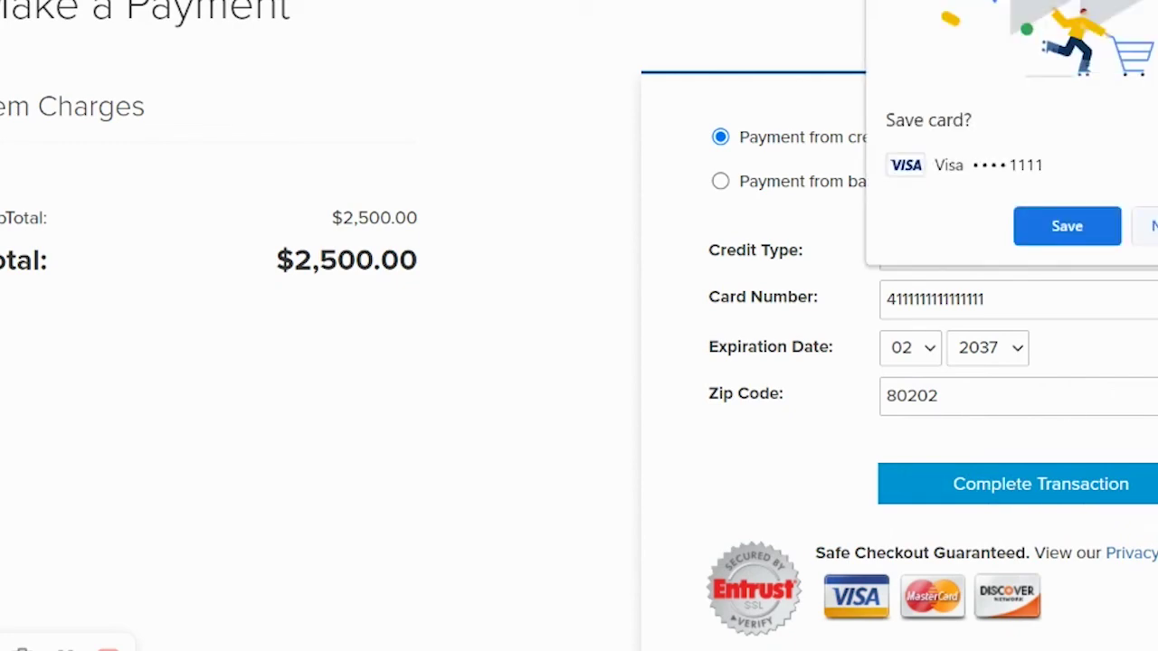